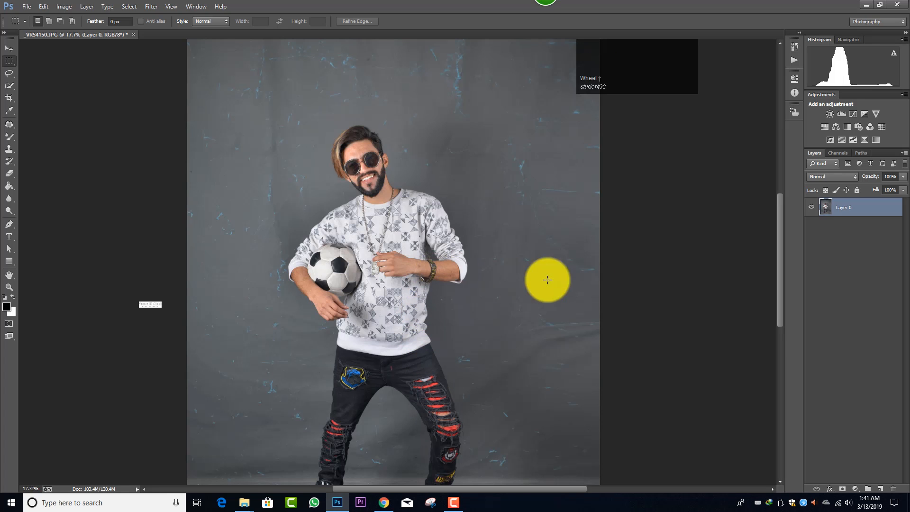
# Step: Load the saved xxxxxx channel as a new selection around the man
pyautogui.keyDown('ctrl'); pyautogui.keyDown('alt'); pyautogui.scroll(-2, 477, 285); pyautogui.keyUp('alt'); pyautogui.keyUp('ctrl')
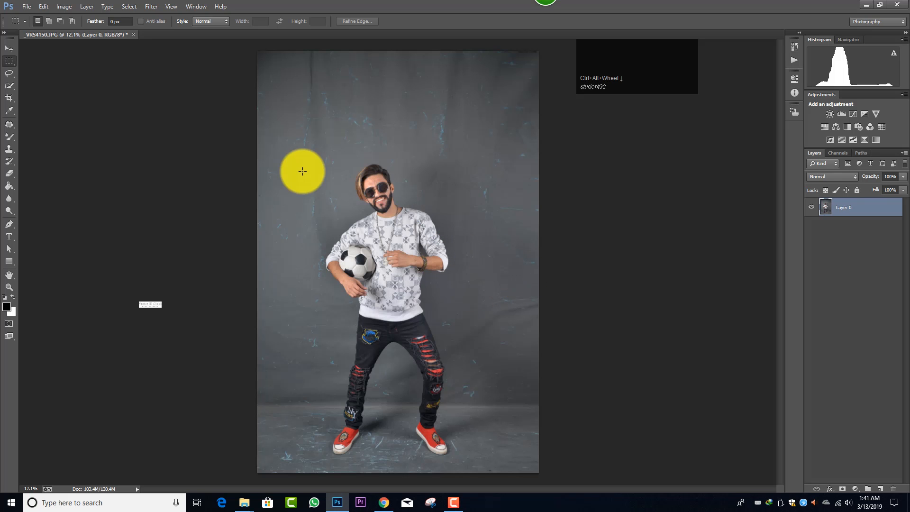
pyautogui.click(557, 207)
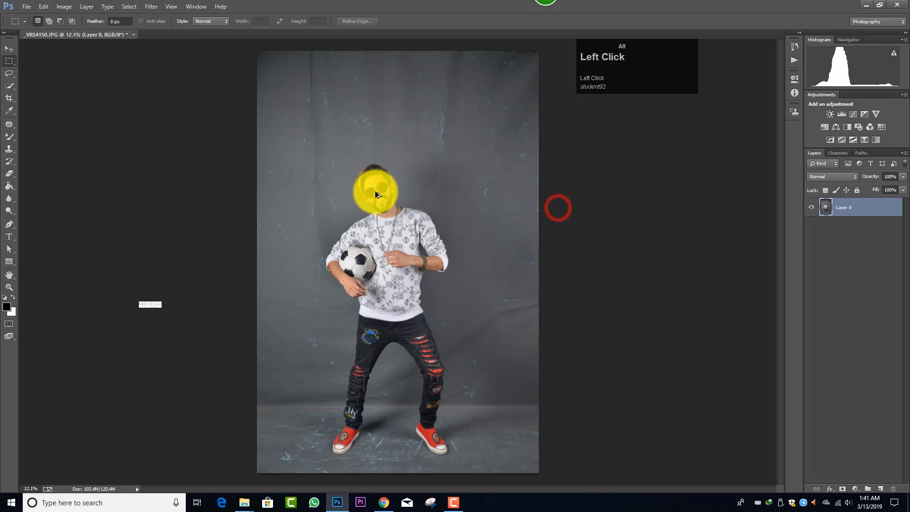
pyautogui.keyDown('alt'); pyautogui.scroll(4, 375, 191); pyautogui.keyUp('alt')
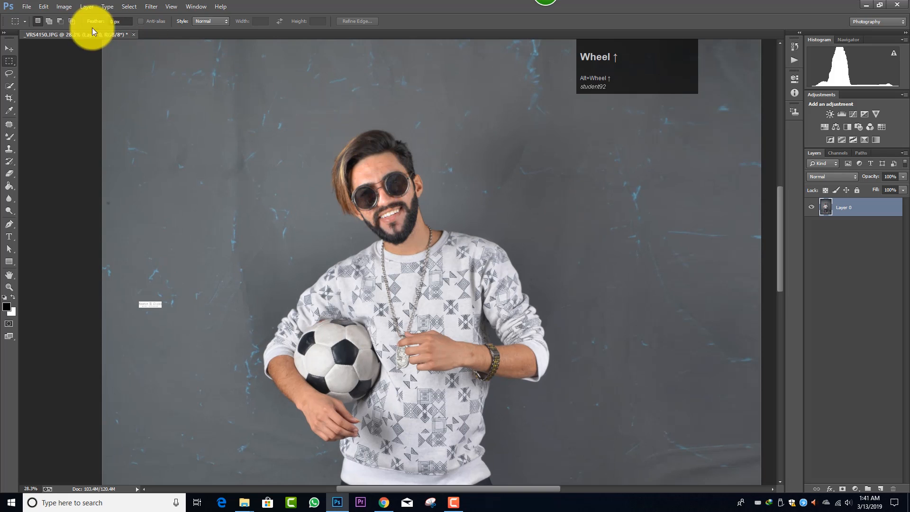
pyautogui.click(128, 6)
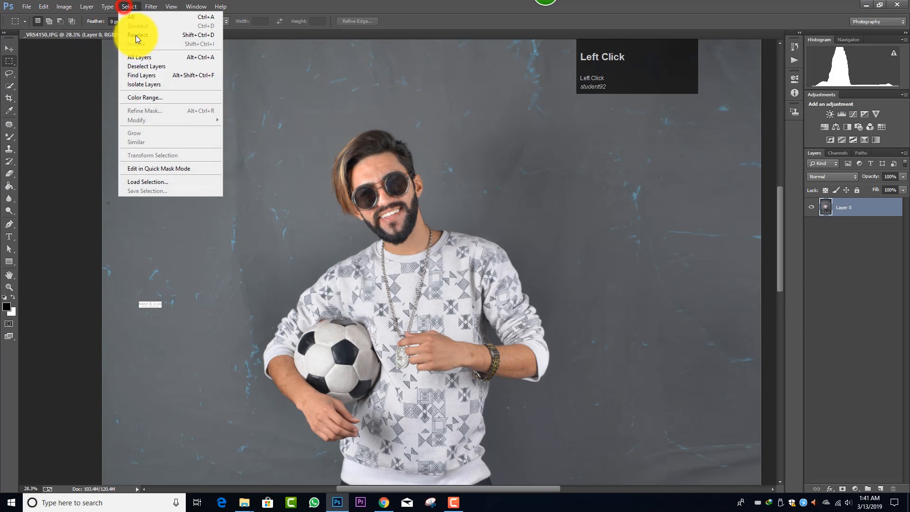
pyautogui.click(185, 183)
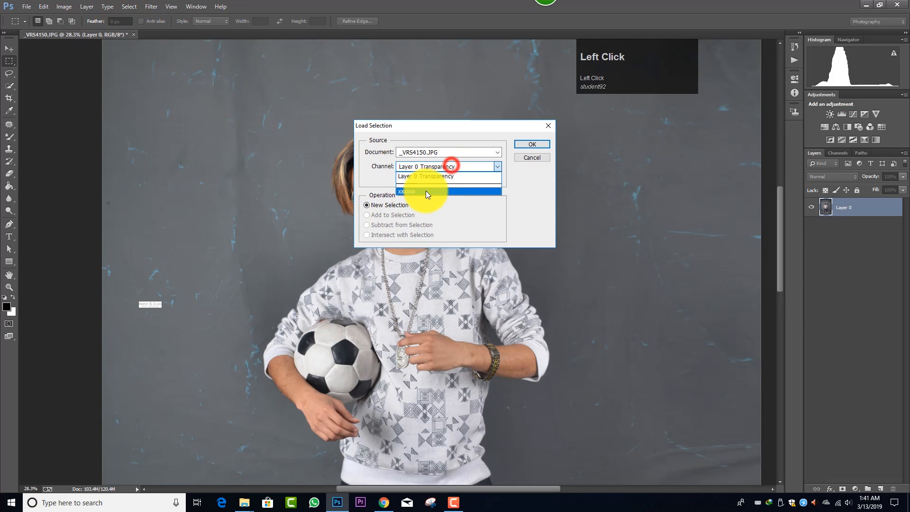
pyautogui.click(425, 191)
pyautogui.click(532, 144)
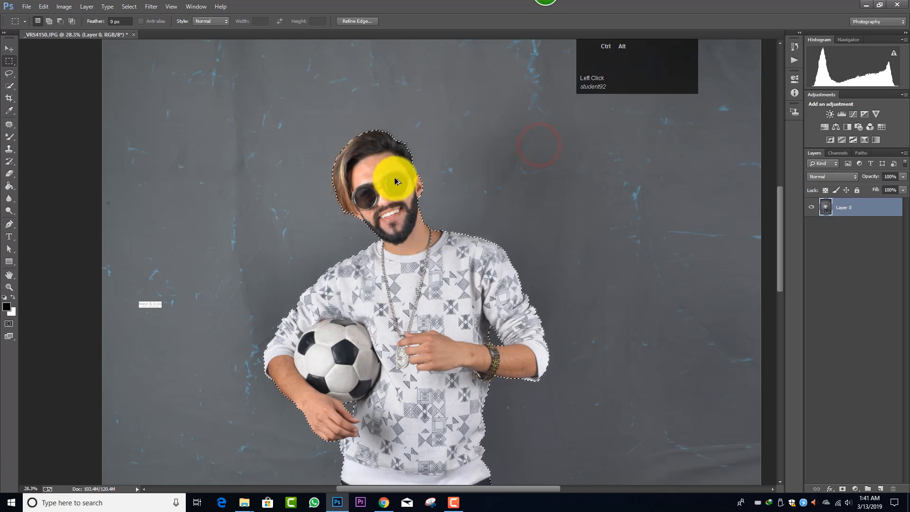
# Step: Copy the selected man from the photo onto a new layer
pyautogui.scroll(5, 396, 181)
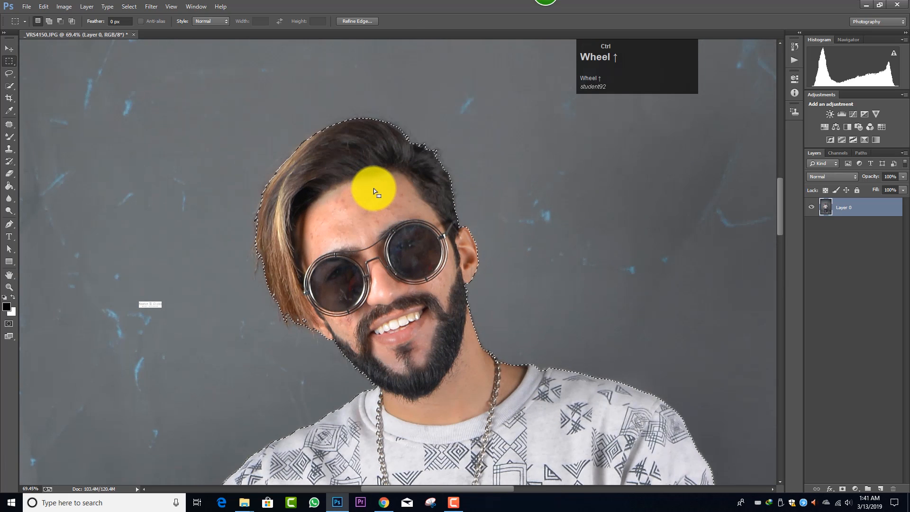
pyautogui.scroll(-7, 374, 189)
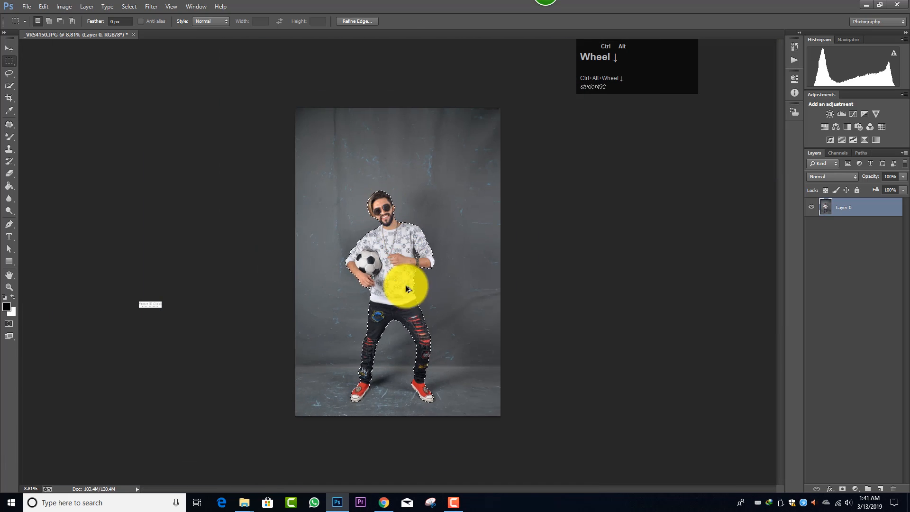
pyautogui.scroll(6, 389, 355)
pyautogui.scroll(-5, 399, 296)
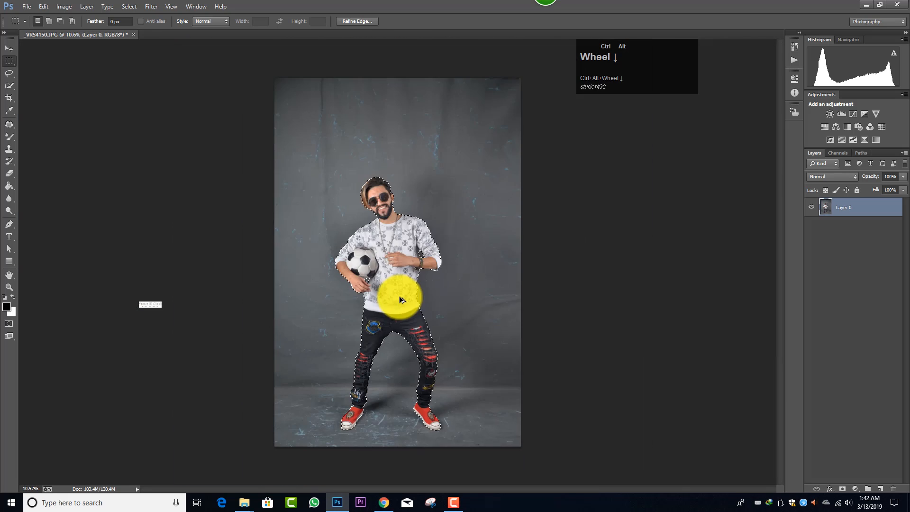
pyautogui.scroll(-3, 421, 350)
pyautogui.scroll(4, 423, 349)
pyautogui.scroll(-1, 417, 345)
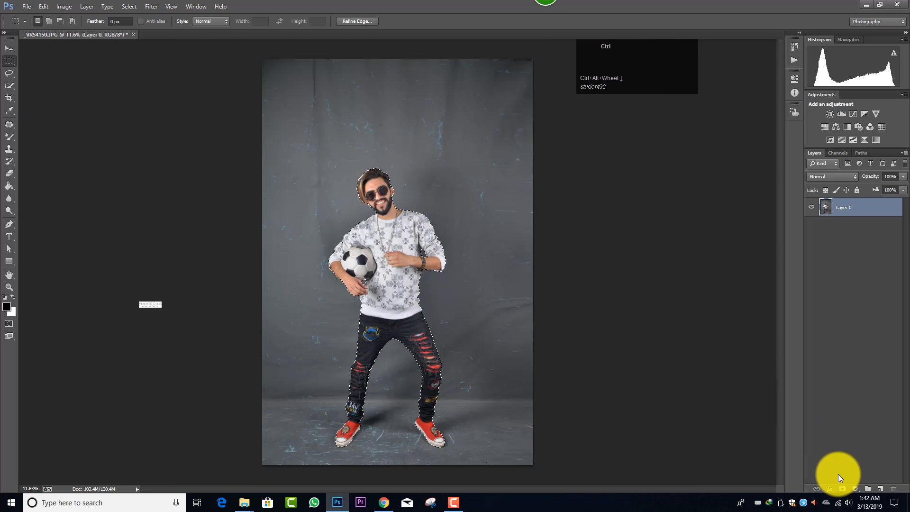
pyautogui.hotkey('ctrl', 'j')
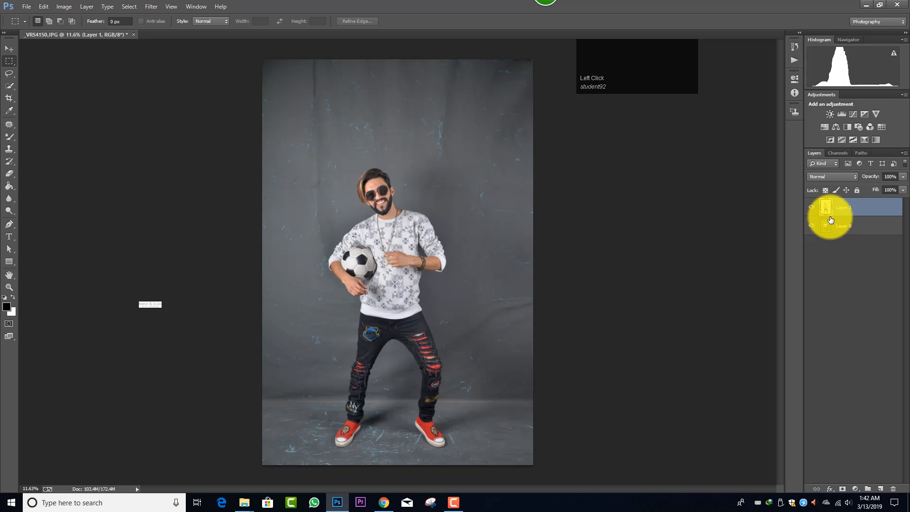
# Step: Create a new document named Untitled-1gggg, 5000 pixels wide and 7000 pixels high, at 300 pixels/inch with a white background
pyautogui.click(26, 8)
pyautogui.click(31, 17)
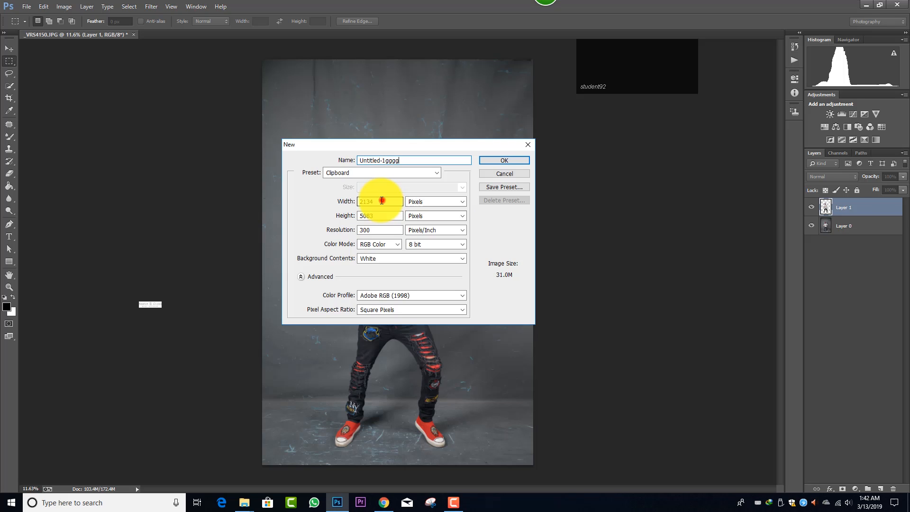
pyautogui.moveTo(381, 200); pyautogui.dragTo(352, 201)
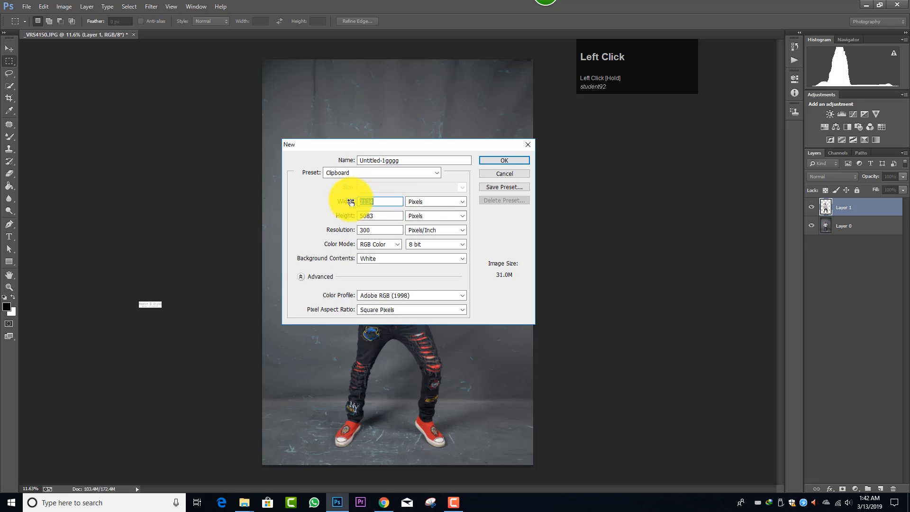
pyautogui.write('5000')
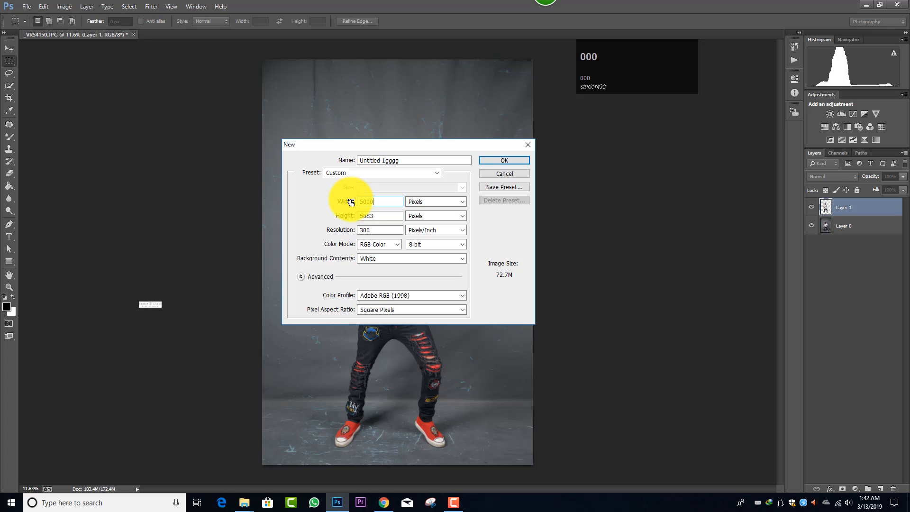
pyautogui.moveTo(388, 216); pyautogui.dragTo(352, 215)
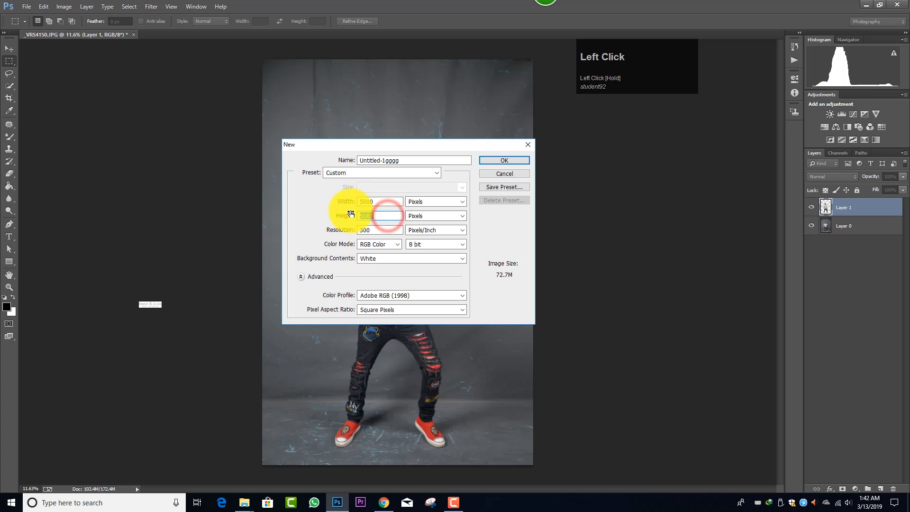
pyautogui.write('7000')
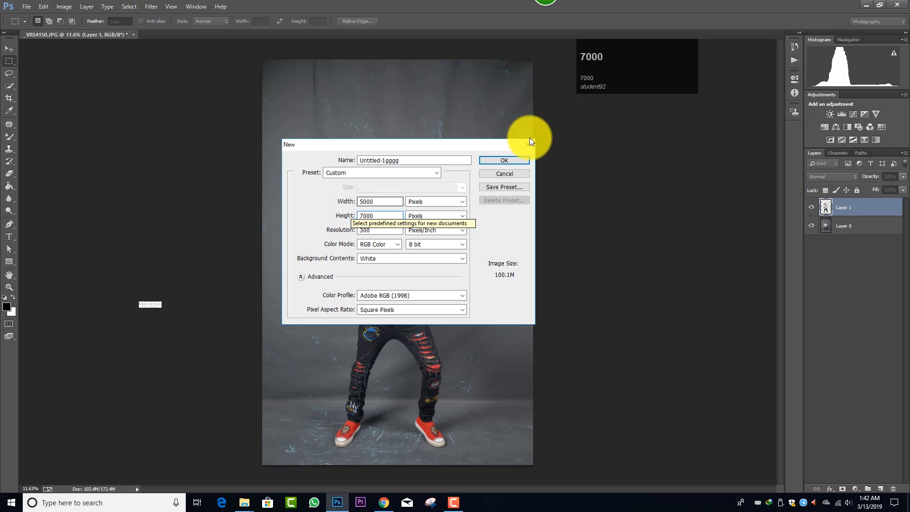
pyautogui.click(514, 160)
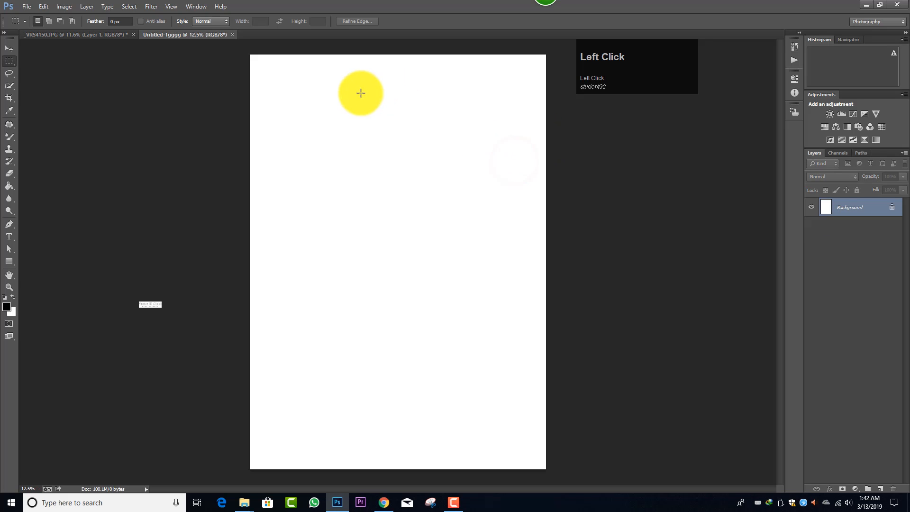
# Step: Return to the _VRS4150.JPG document and delete the original photo layer beneath the cutout
pyautogui.click(120, 37)
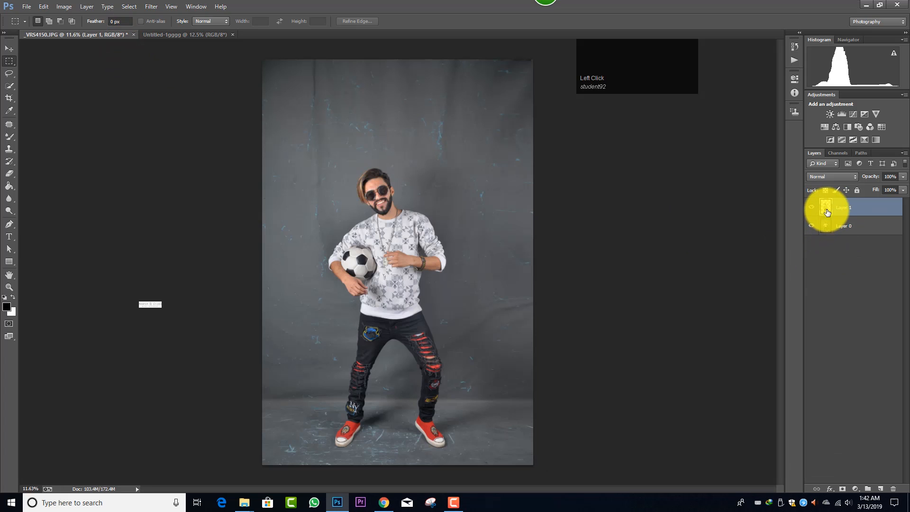
pyautogui.hotkey('ctrl', 'j')
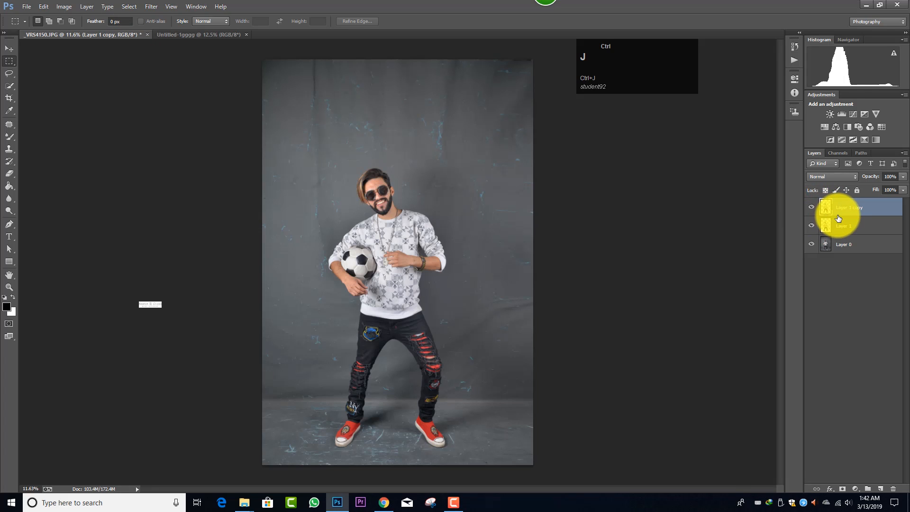
pyautogui.hotkey('ctrl', 'z')
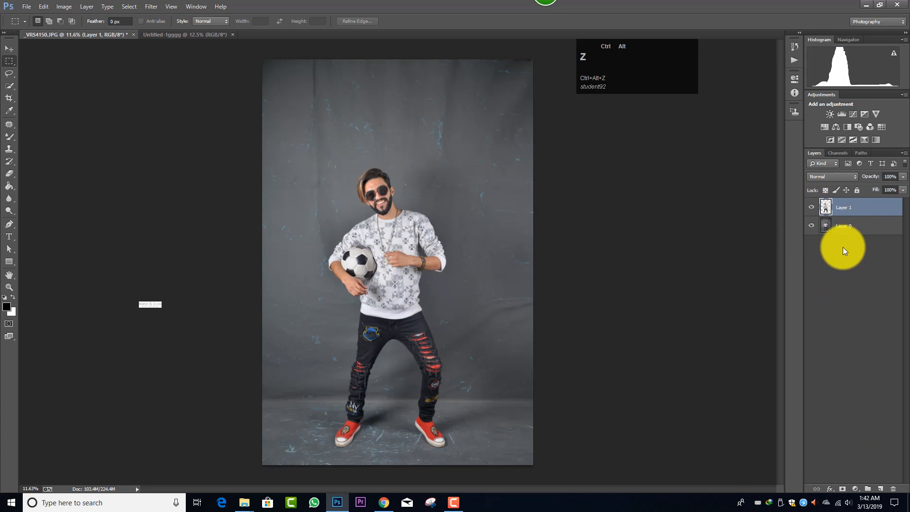
pyautogui.click(860, 224)
pyautogui.press('Delete')
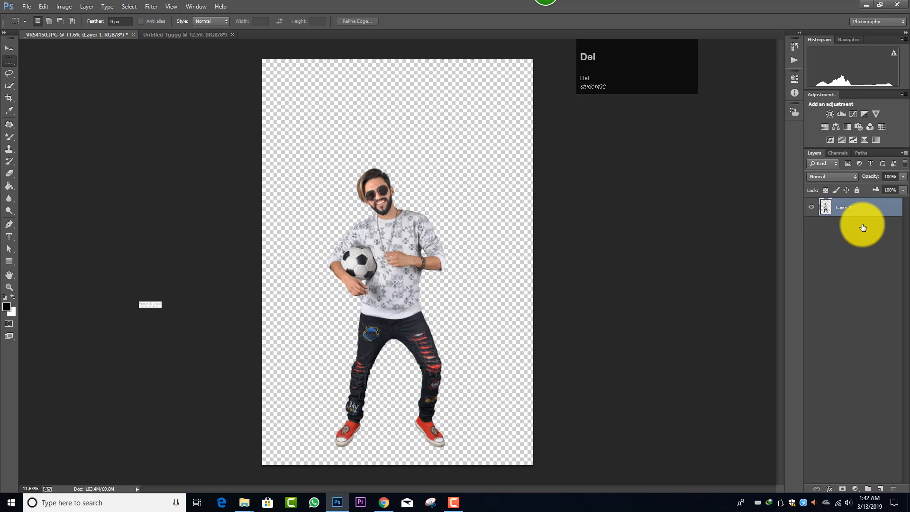
# Step: Duplicate the man's cutout layer twice to reinforce its edges
pyautogui.keyDown('ctrl'); pyautogui.keyDown('alt'); pyautogui.scroll(6, 356, 186); pyautogui.keyUp('alt'); pyautogui.keyUp('ctrl')
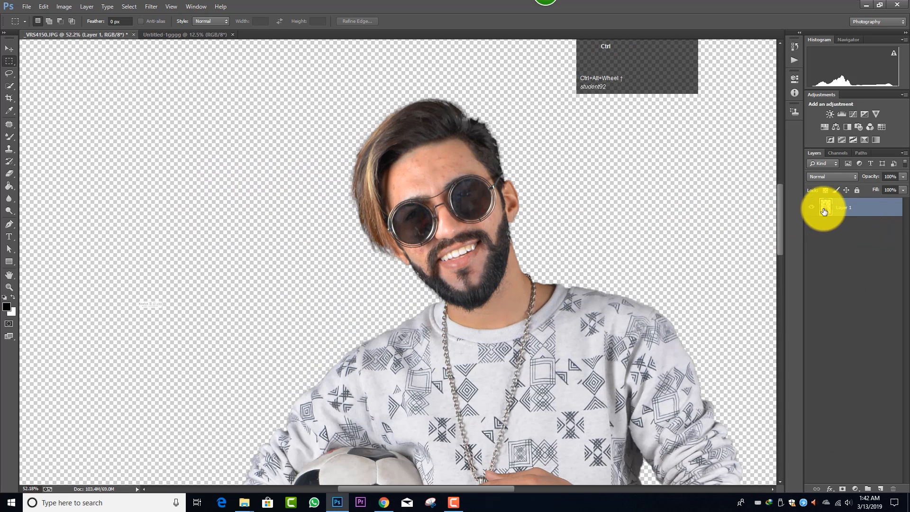
pyautogui.hotkey('ctrl', 'j')
pyautogui.hotkey('ctrl', 'j')
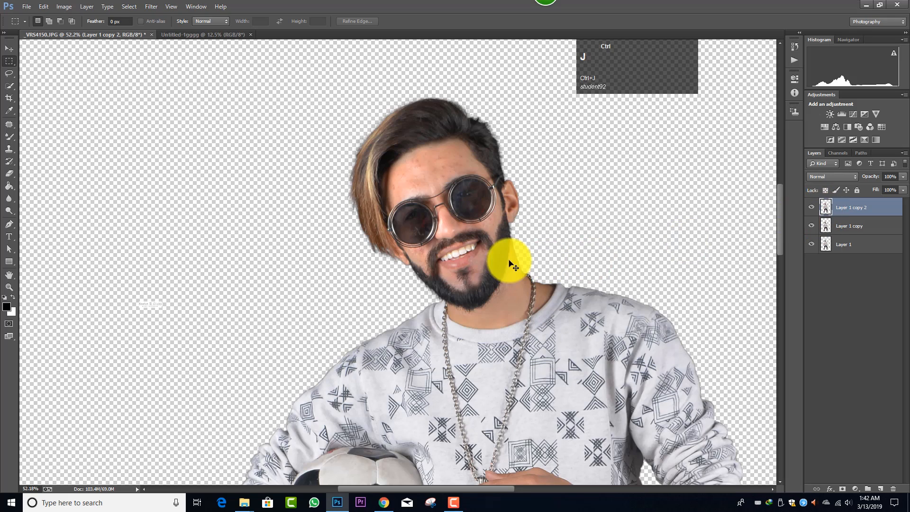
# Step: Examine the cutout's edges up close around the head, sleeve, forearm and watch
pyautogui.keyDown('ctrl'); pyautogui.keyDown('alt'); pyautogui.scroll(-2, 510, 260); pyautogui.keyUp('alt'); pyautogui.keyUp('ctrl')
pyautogui.scroll(2, 643, 363)
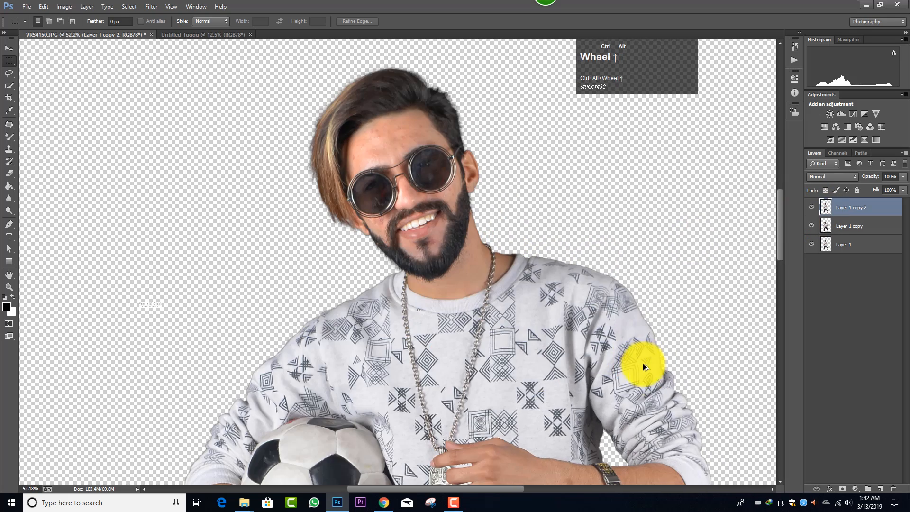
pyautogui.scroll(-3, 684, 391)
pyautogui.scroll(5, 695, 471)
pyautogui.scroll(3, 700, 464)
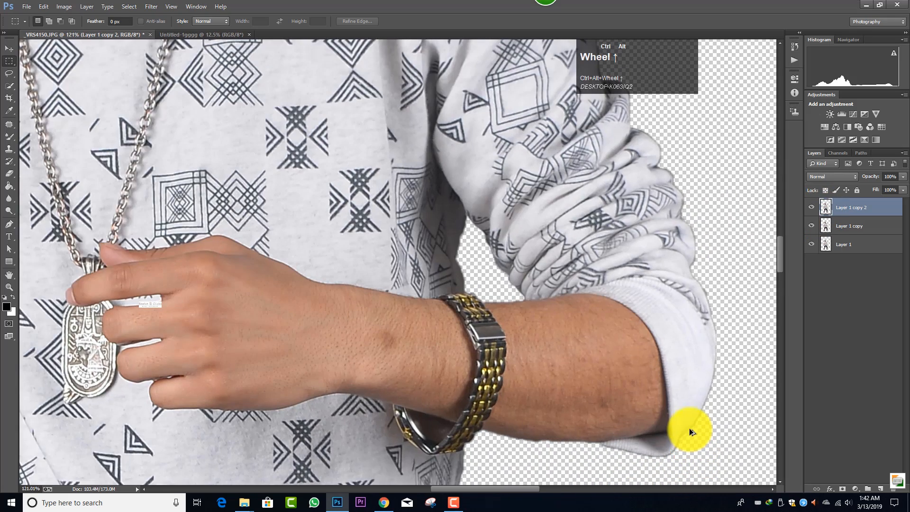
pyautogui.scroll(3, 690, 427)
pyautogui.scroll(1, 624, 259)
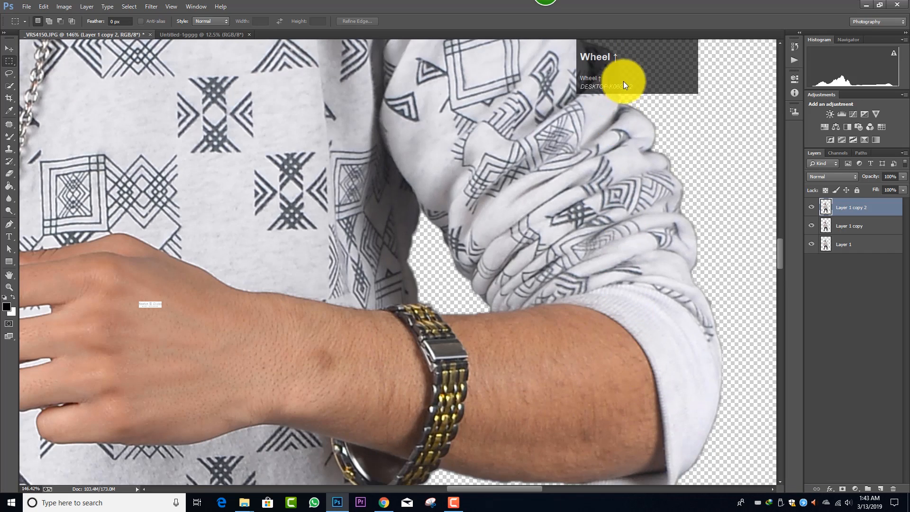
pyautogui.moveTo(608, 79); pyautogui.dragTo(607, 152)
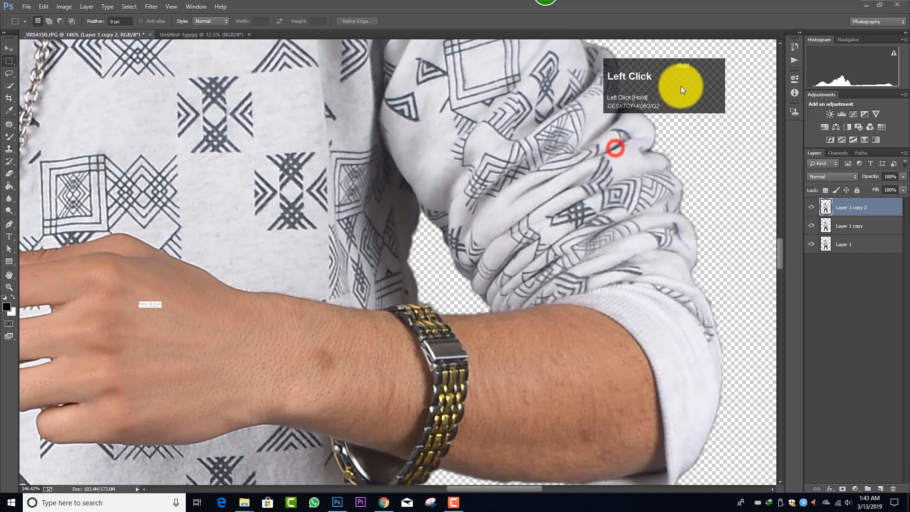
pyautogui.scroll(-15, 552, 195)
pyautogui.scroll(-6, 548, 240)
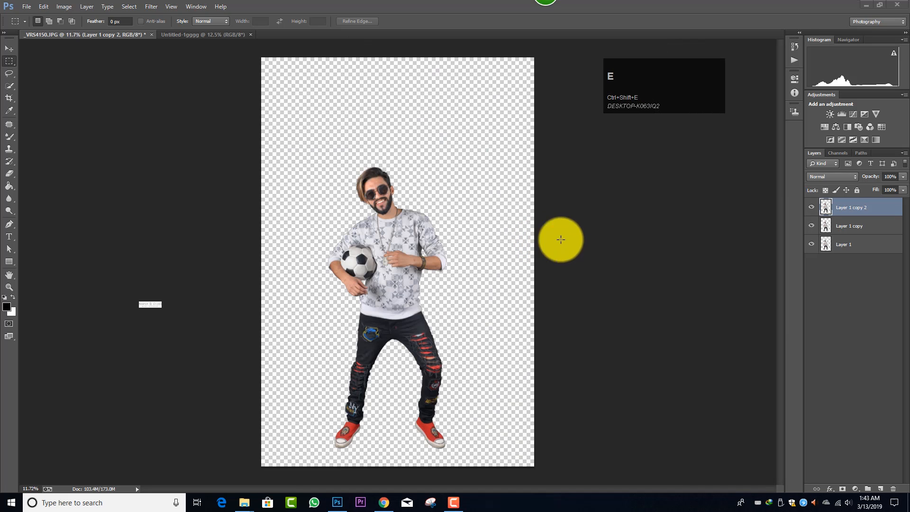
# Step: Merge the three cutout layers into one and paste a copy of it into the Untitled-1gggg document
pyautogui.keyDown('ctrl'); pyautogui.click(596, 246); pyautogui.keyUp('ctrl')
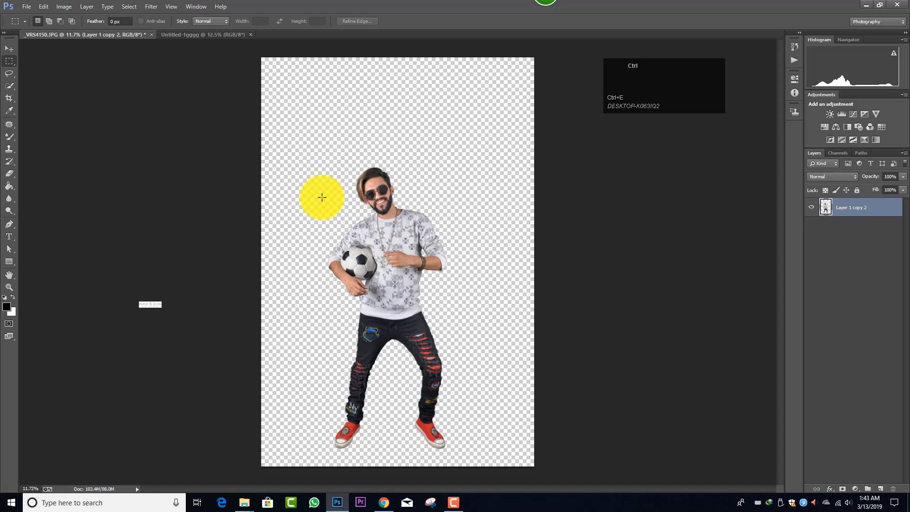
pyautogui.hotkey('ctrl', 'c')
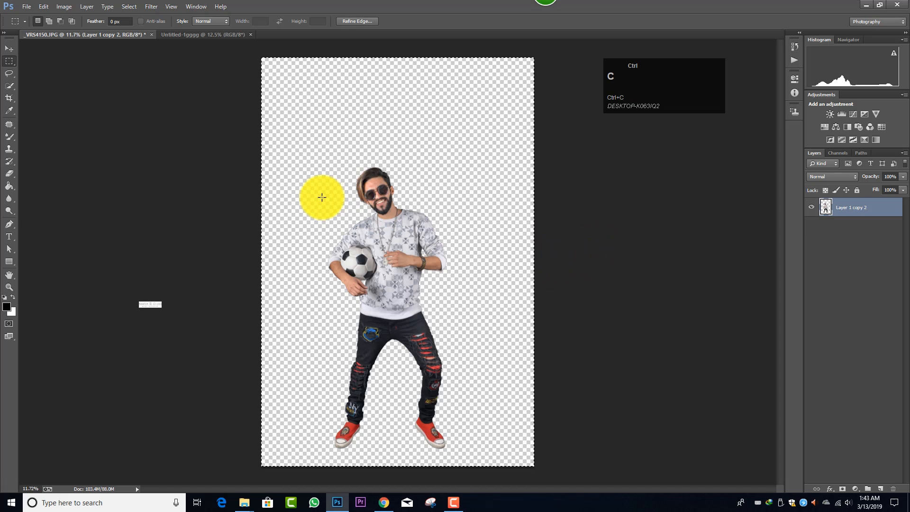
pyautogui.click(211, 34)
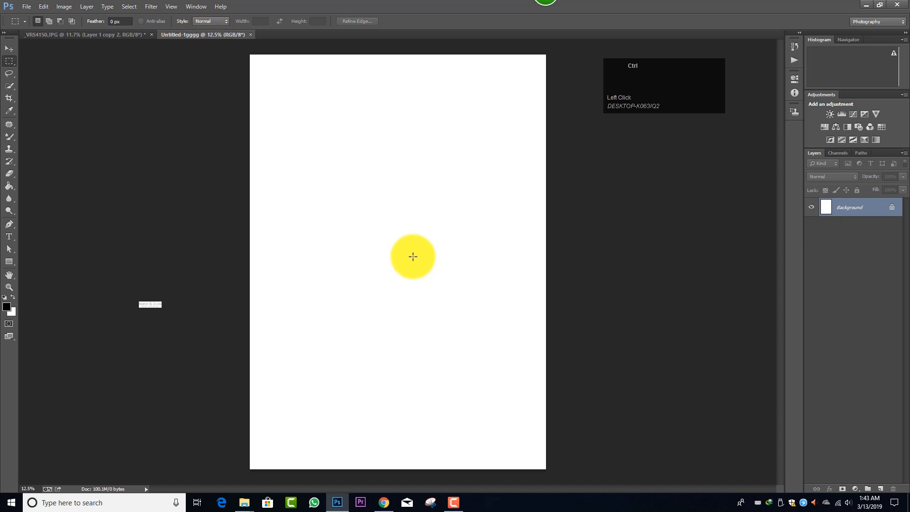
pyautogui.hotkey('ctrl', 'v')
pyautogui.scroll(-2, 385, 270)
pyautogui.scroll(1, 405, 263)
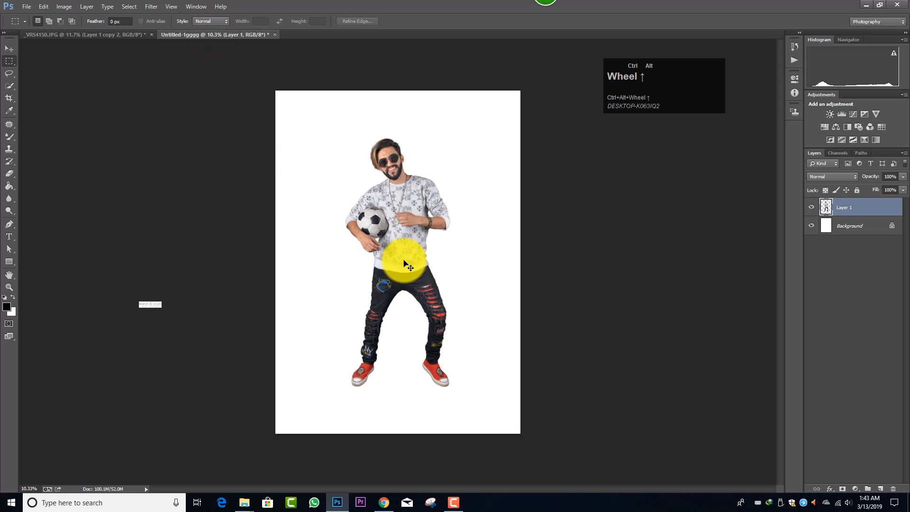
# Step: Move the pasted man down the white canvas with Free Transform, to about X 2432 px and Y 3978 px
pyautogui.hotkey('ctrl', 't')
pyautogui.moveTo(400, 252); pyautogui.dragTo(398, 276)
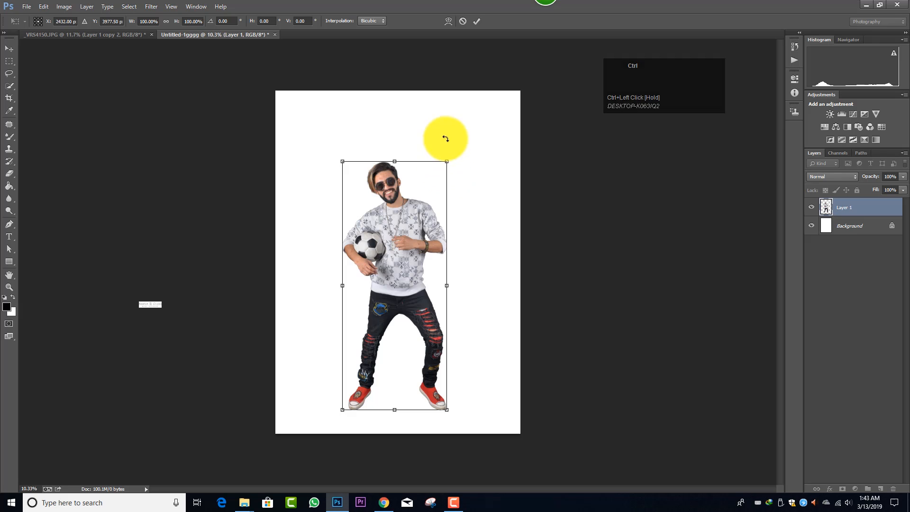
pyautogui.click(477, 21)
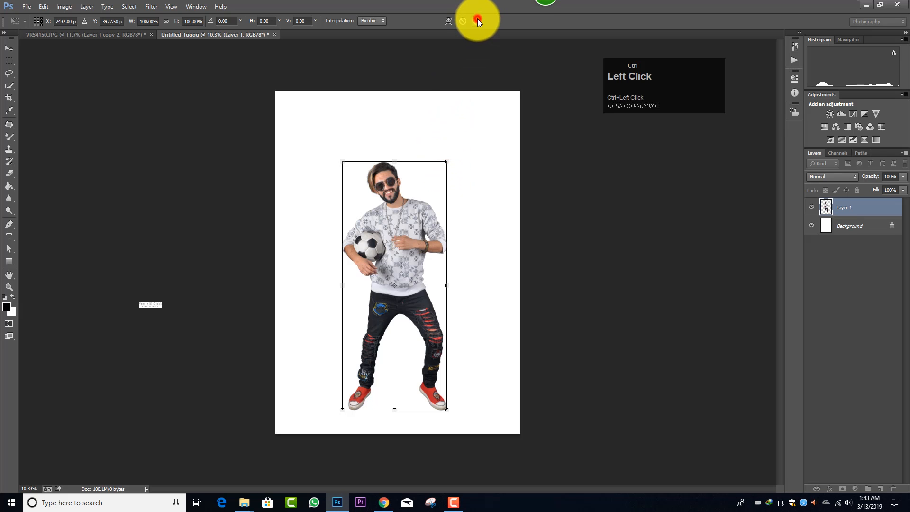
pyautogui.keyDown('ctrl'); pyautogui.keyDown('alt'); pyautogui.scroll(1, 447, 342); pyautogui.keyUp('alt'); pyautogui.keyUp('ctrl')
pyautogui.keyDown('ctrl'); pyautogui.keyDown('alt'); pyautogui.scroll(3, 403, 357); pyautogui.keyUp('alt'); pyautogui.keyUp('ctrl')
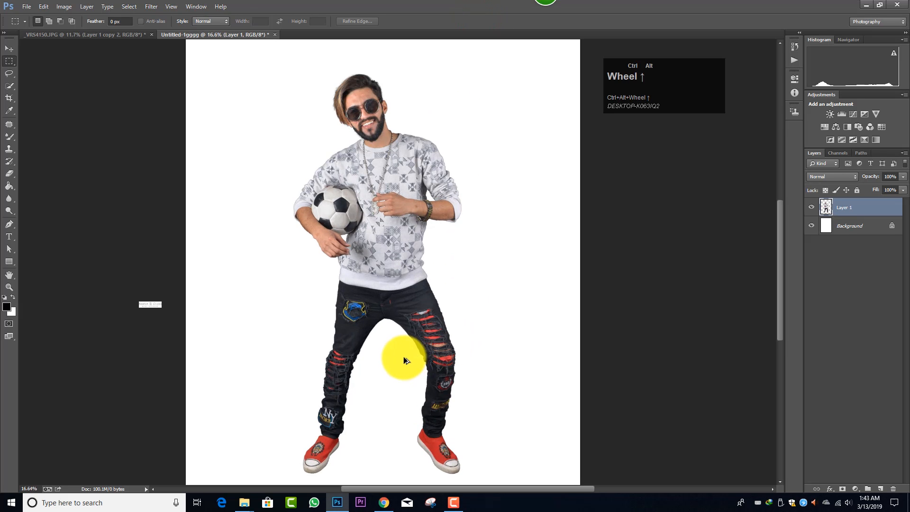
# Step: Add a new layer and paint one soft black dab with the Brush at 1100 px beside the left-hand shoe
pyautogui.scroll(-3, 393, 349)
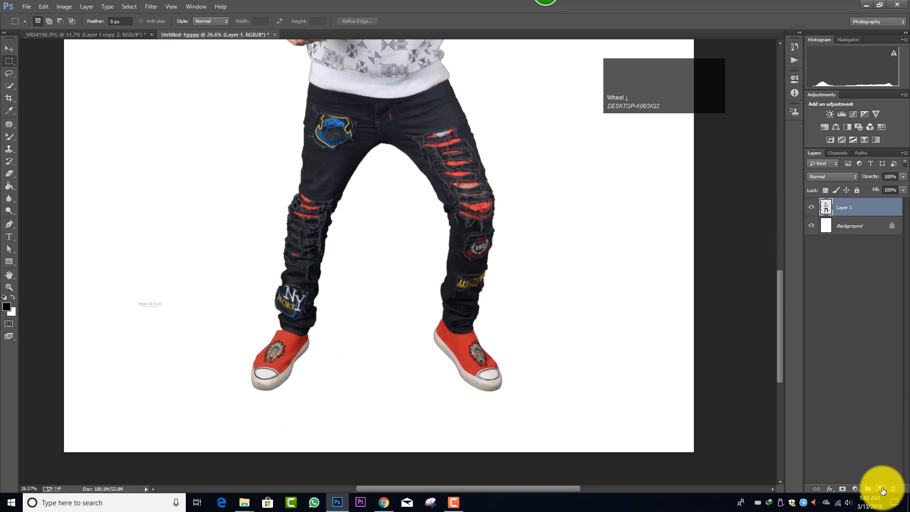
pyautogui.click(882, 489)
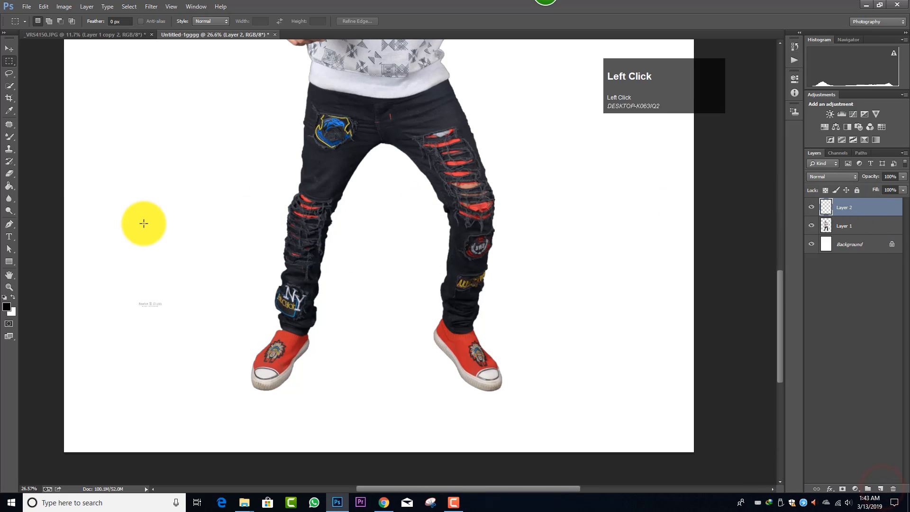
pyautogui.rightClick(9, 137)
pyautogui.click(36, 138)
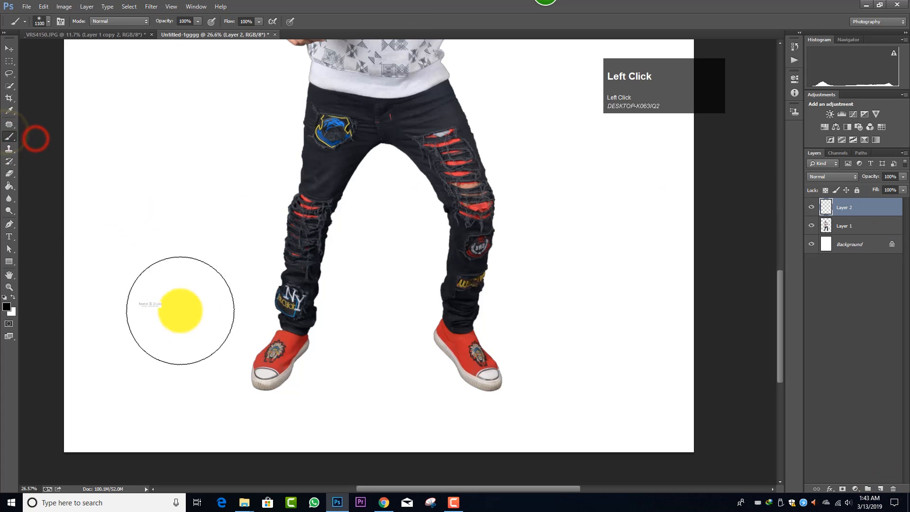
pyautogui.press('[')
pyautogui.press(']')
pyautogui.click(204, 295)
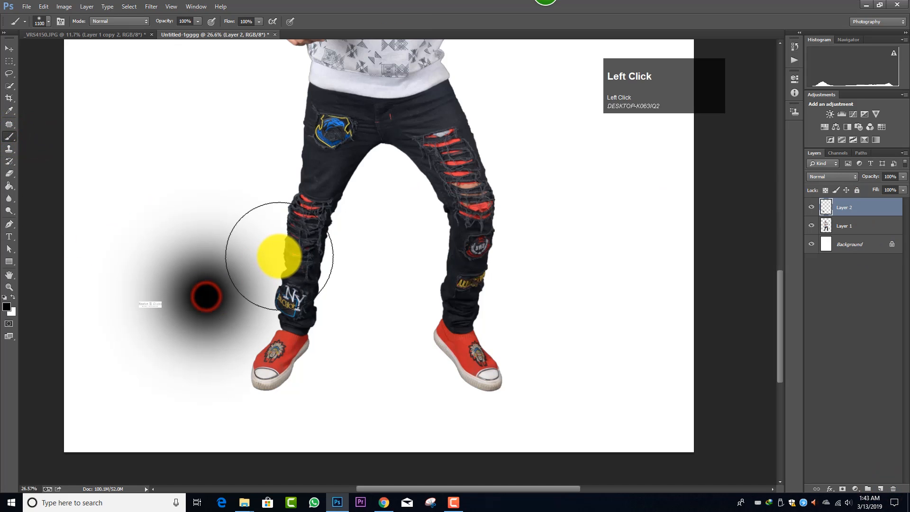
# Step: Flatten the black dab to about 31% height, rotate it about -15.8°, and distort it into a tapering shadow with Free Transform
pyautogui.hotkey('ctrl', 't')
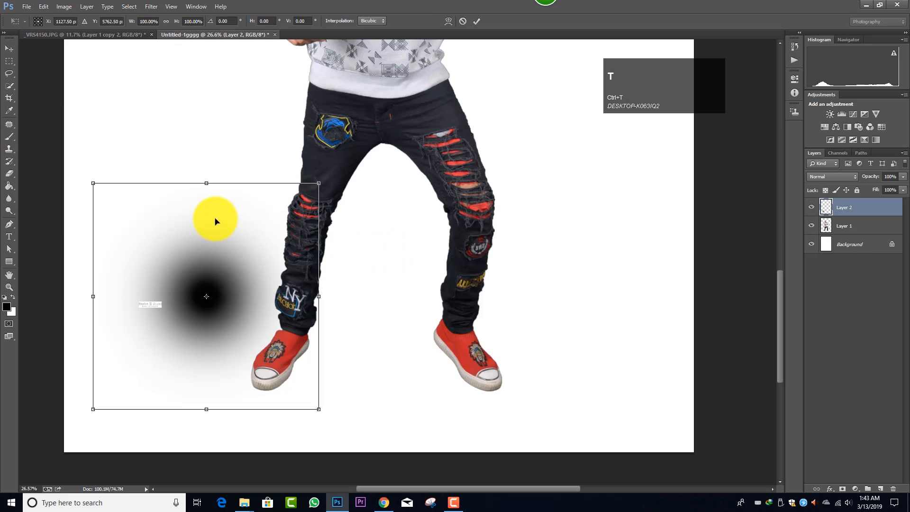
pyautogui.moveTo(203, 182)
pyautogui.mouseDown()
pyautogui.moveTo(190, 224)
pyautogui.moveTo(183, 327)
pyautogui.moveTo(207, 345)
pyautogui.moveTo(282, 330)
pyautogui.mouseUp()
pyautogui.moveTo(410, 320); pyautogui.dragTo(413, 266)
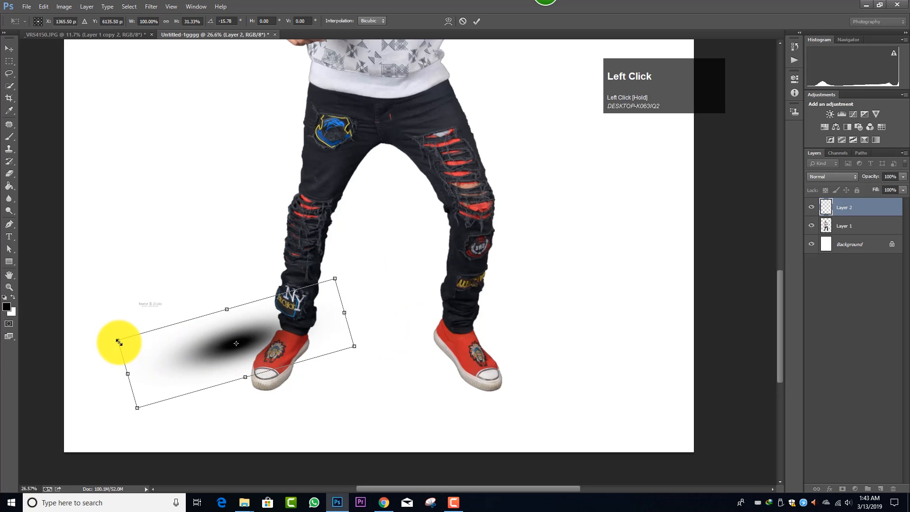
pyautogui.moveTo(118, 340); pyautogui.dragTo(147, 382)
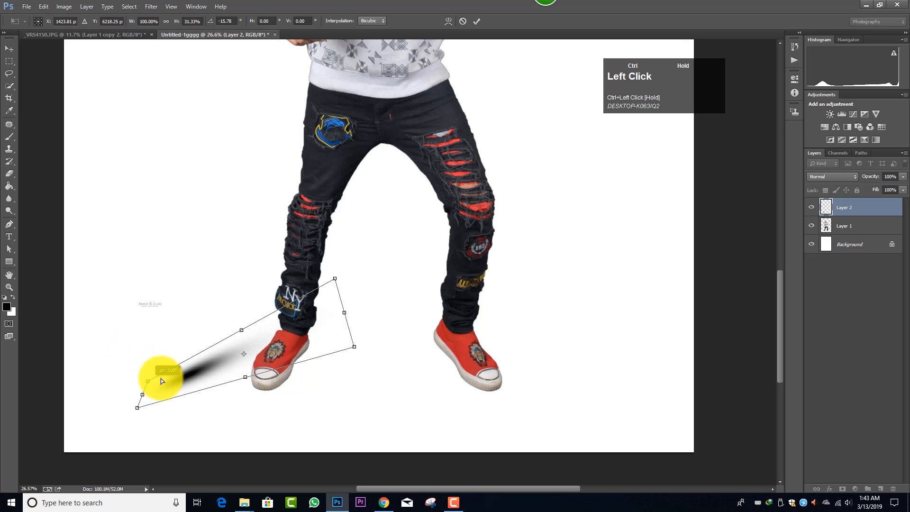
pyautogui.moveTo(344, 340); pyautogui.dragTo(371, 324)
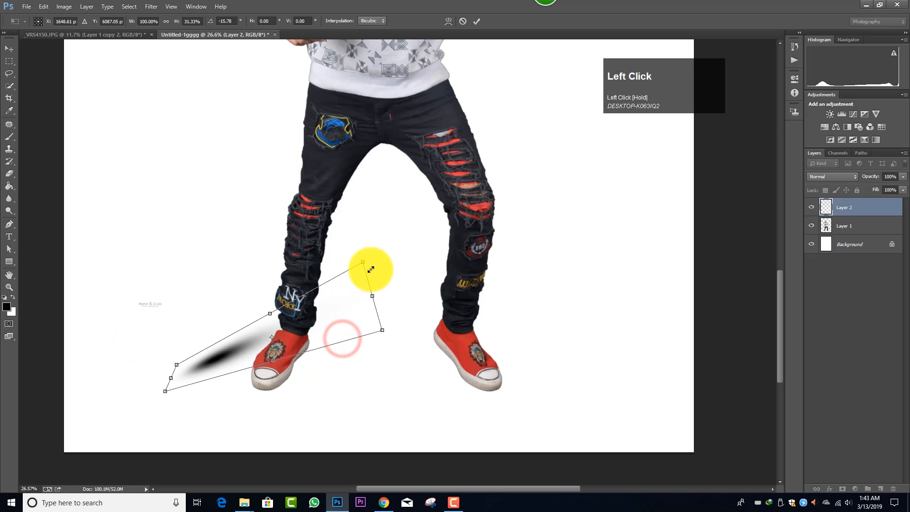
pyautogui.moveTo(379, 291); pyautogui.dragTo(360, 278)
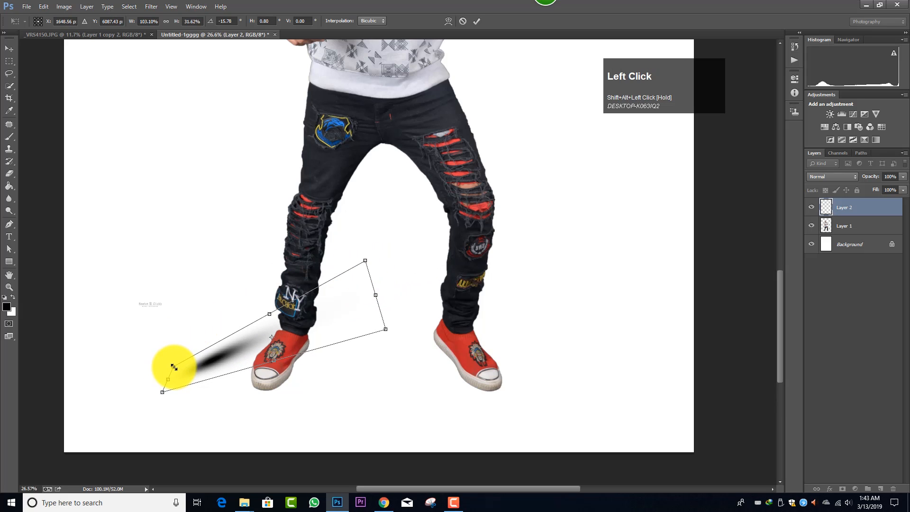
pyautogui.moveTo(173, 366); pyautogui.dragTo(165, 354)
# Step: Place the shadow at the heel of the left-hand shoe, apply the transform, and move its layer below the man's layer
pyautogui.moveTo(242, 342); pyautogui.dragTo(343, 345)
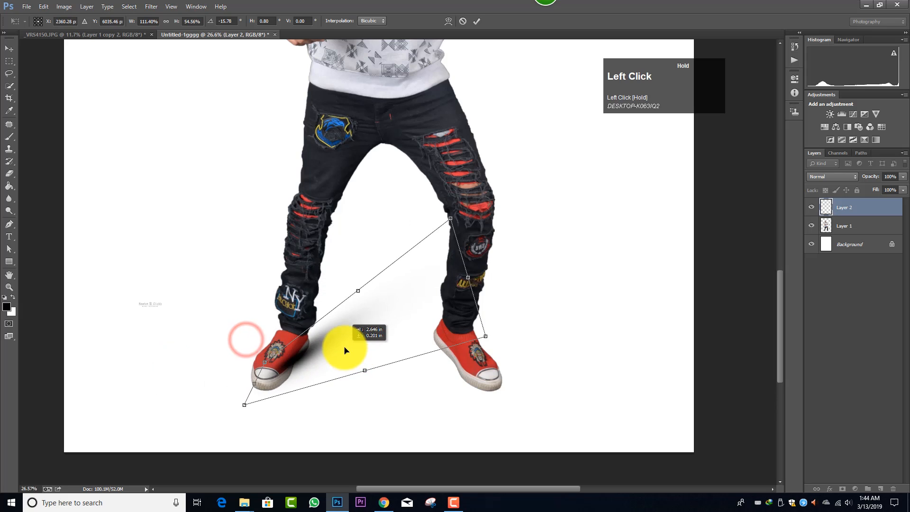
pyautogui.moveTo(448, 347); pyautogui.dragTo(451, 341)
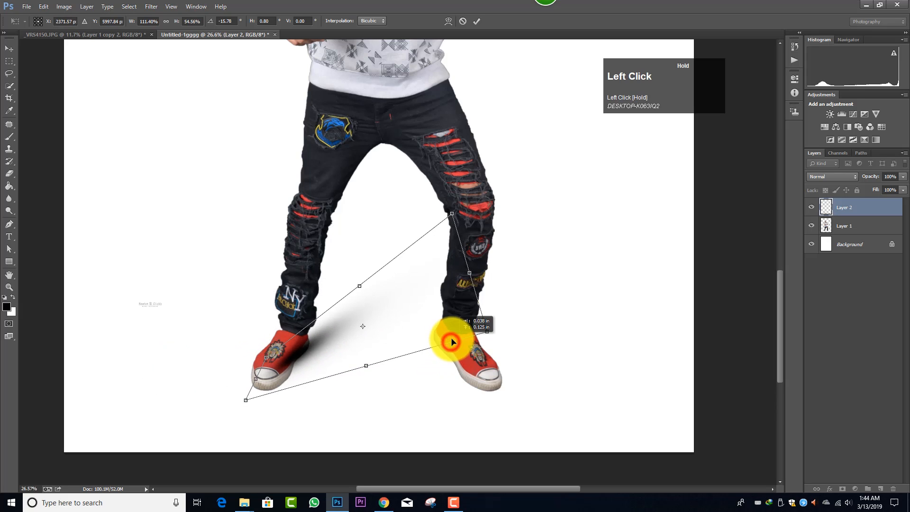
pyautogui.click(478, 21)
pyautogui.moveTo(876, 207); pyautogui.dragTo(871, 237)
pyautogui.click(874, 207)
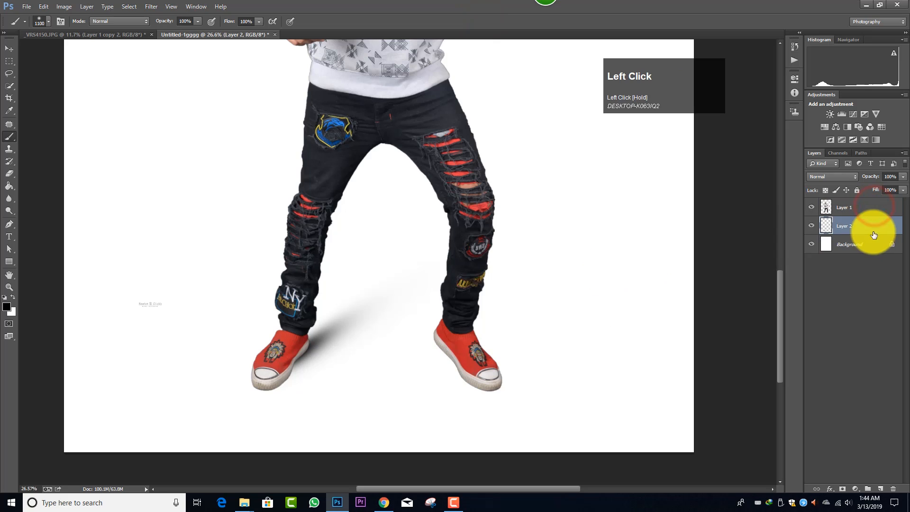
# Step: Enlarge the shadow to about 160% with Free Transform, tilt it about -10°, and reposition it behind the left-hand shoe
pyautogui.hotkey('ctrl', 't')
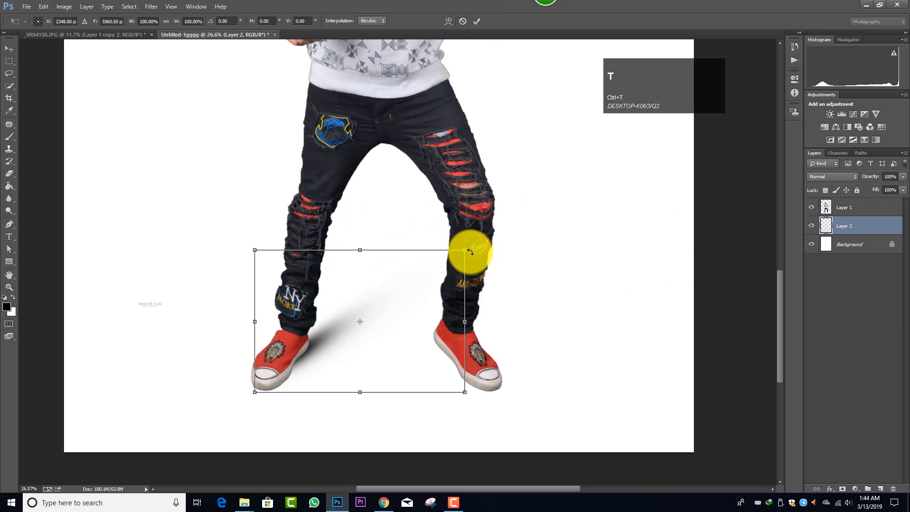
pyautogui.moveTo(467, 249); pyautogui.dragTo(476, 233)
pyautogui.moveTo(443, 265)
pyautogui.mouseDown()
pyautogui.moveTo(443, 254)
pyautogui.moveTo(451, 261)
pyautogui.mouseUp()
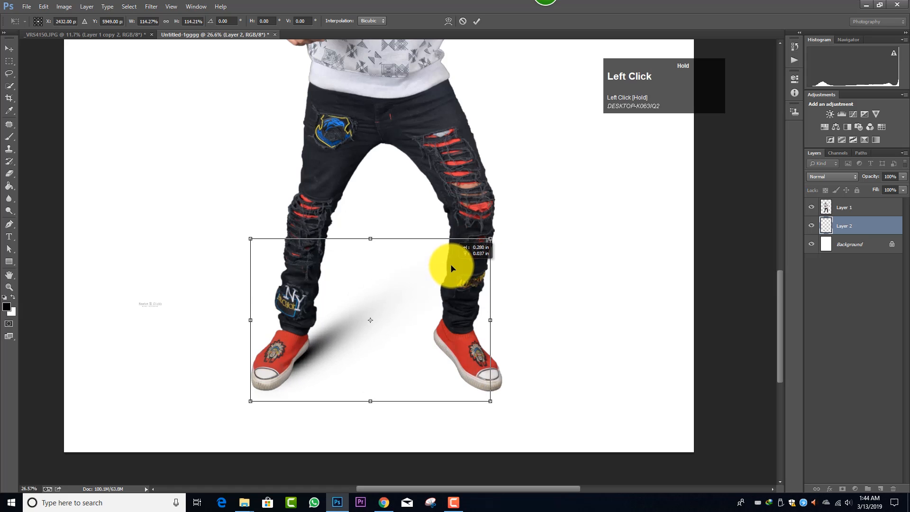
pyautogui.moveTo(531, 249); pyautogui.dragTo(406, 270)
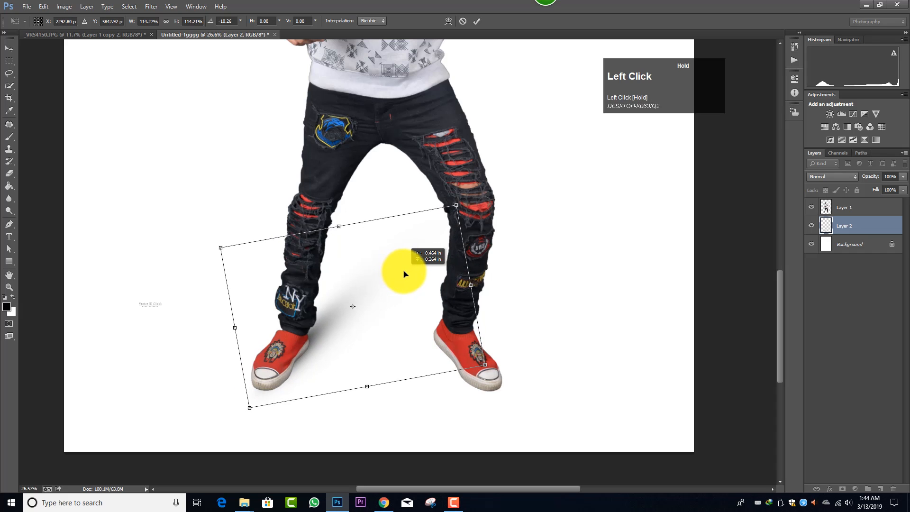
pyautogui.keyDown('alt'); pyautogui.keyDown('shift'); pyautogui.moveTo(456, 205); pyautogui.dragTo(491, 167); pyautogui.keyUp('shift'); pyautogui.keyUp('alt')
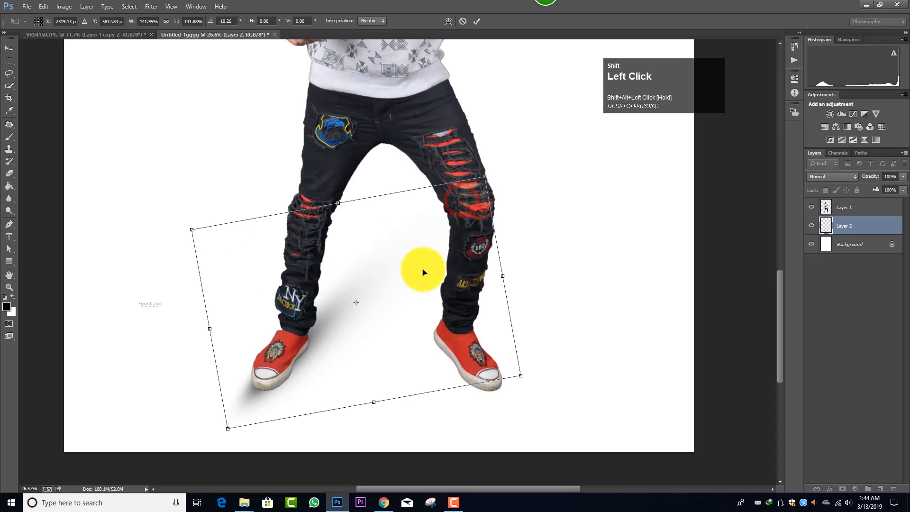
pyautogui.moveTo(421, 270); pyautogui.dragTo(433, 255)
pyautogui.moveTo(498, 165); pyautogui.dragTo(514, 150)
pyautogui.moveTo(463, 252)
pyautogui.mouseDown()
pyautogui.moveTo(486, 231)
pyautogui.moveTo(479, 246)
pyautogui.mouseUp()
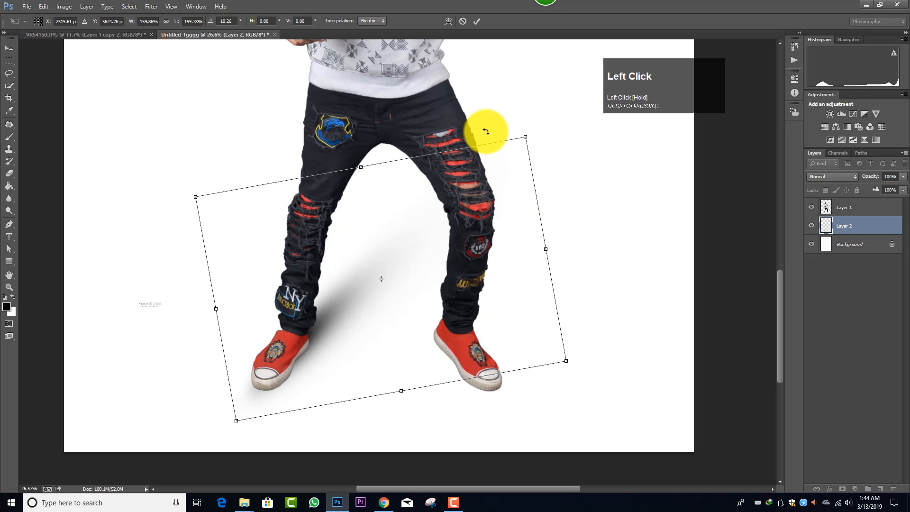
# Step: Readjust the enlarged shadow's rotation and position so it runs diagonally back from the left-hand shoe, and apply the transform
pyautogui.moveTo(535, 121); pyautogui.dragTo(562, 157)
pyautogui.moveTo(443, 209); pyautogui.dragTo(468, 229)
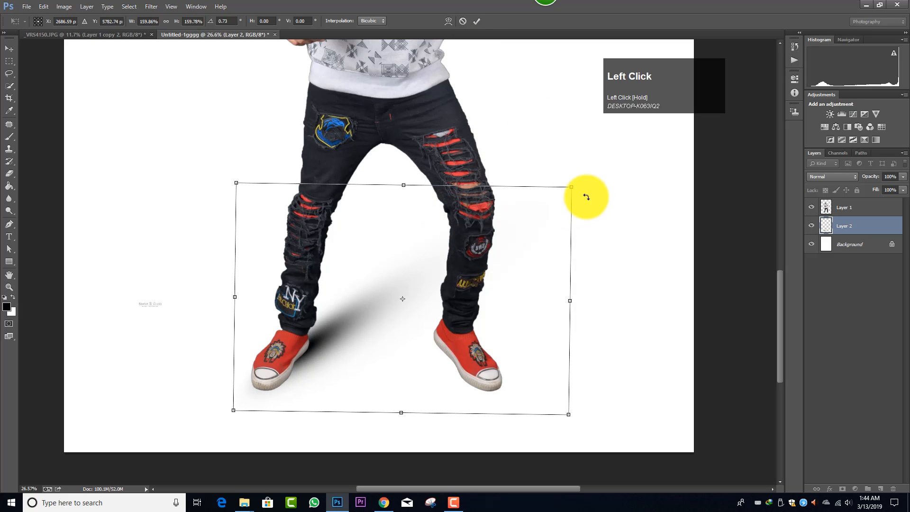
pyautogui.moveTo(587, 195)
pyautogui.mouseDown()
pyautogui.moveTo(539, 204)
pyautogui.moveTo(616, 189)
pyautogui.moveTo(602, 118)
pyautogui.moveTo(615, 143)
pyautogui.moveTo(589, 203)
pyautogui.moveTo(604, 195)
pyautogui.mouseUp()
pyautogui.moveTo(555, 206); pyautogui.dragTo(557, 205)
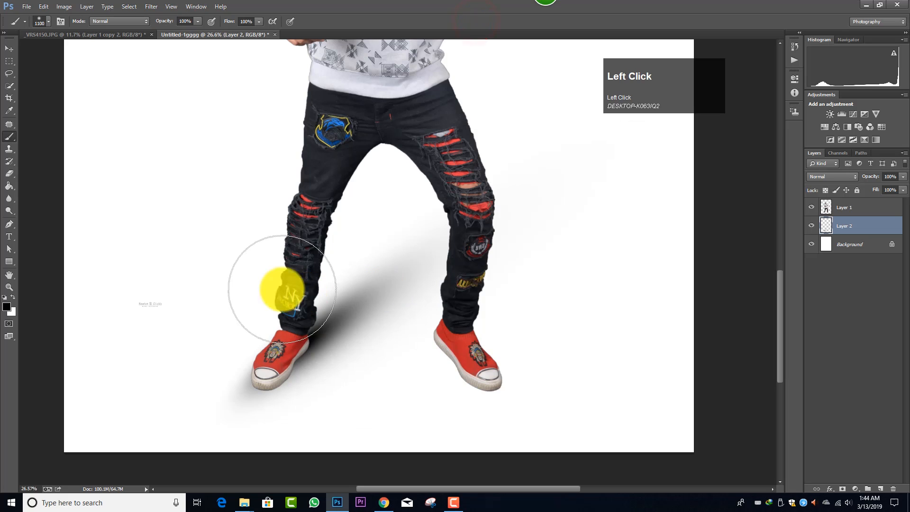
# Step: Erase the shadow spill in front of and below the left-hand shoe with the Eraser at 300 px
pyautogui.rightClick(9, 173)
pyautogui.click(28, 173)
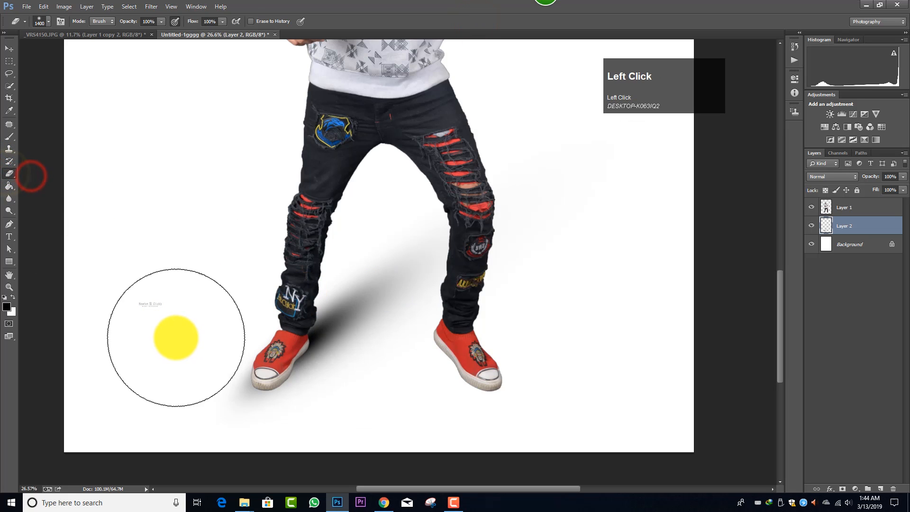
pyautogui.press('[')
pyautogui.press('[')
pyautogui.press('[')
pyautogui.press('[')
pyautogui.press('[')
pyautogui.press('[')
pyautogui.press('[')
pyautogui.press('[')
pyautogui.press('[')
pyautogui.press('[')
pyautogui.press('[')
pyautogui.moveTo(223, 379); pyautogui.dragTo(289, 410)
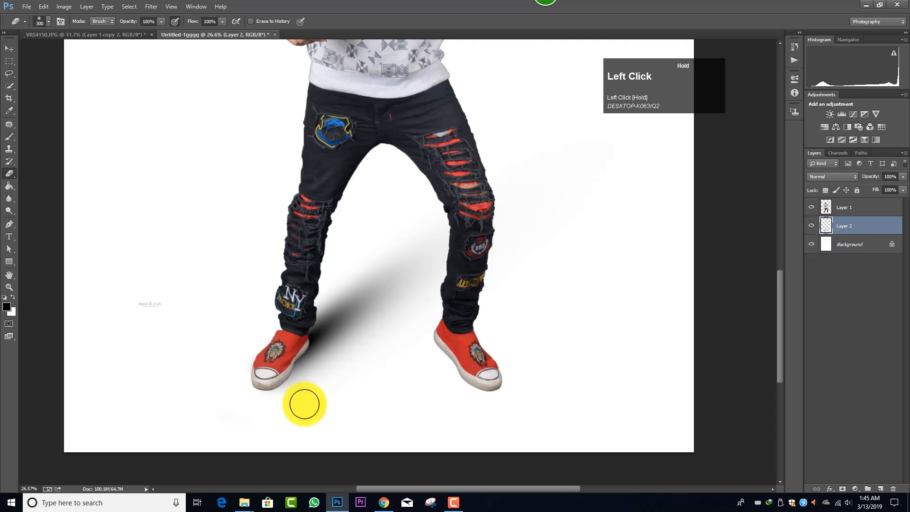
# Step: Erase the shadow's faint lower edge between the feet with the Eraser at 500 px
pyautogui.press(']')
pyautogui.press(']')
pyautogui.click(393, 328)
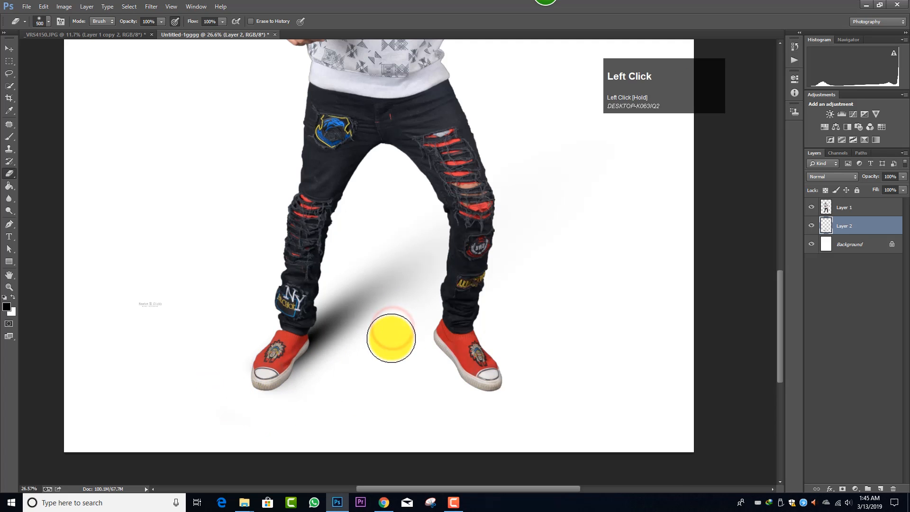
# Step: Reduce the shadow layer's opacity to 80%
pyautogui.keyDown('ctrl'); pyautogui.keyDown('alt'); pyautogui.scroll(-2, 400, 311); pyautogui.keyUp('alt'); pyautogui.keyUp('ctrl')
pyautogui.keyDown('ctrl'); pyautogui.keyDown('alt'); pyautogui.scroll(-1, 399, 310); pyautogui.keyUp('alt'); pyautogui.keyUp('ctrl')
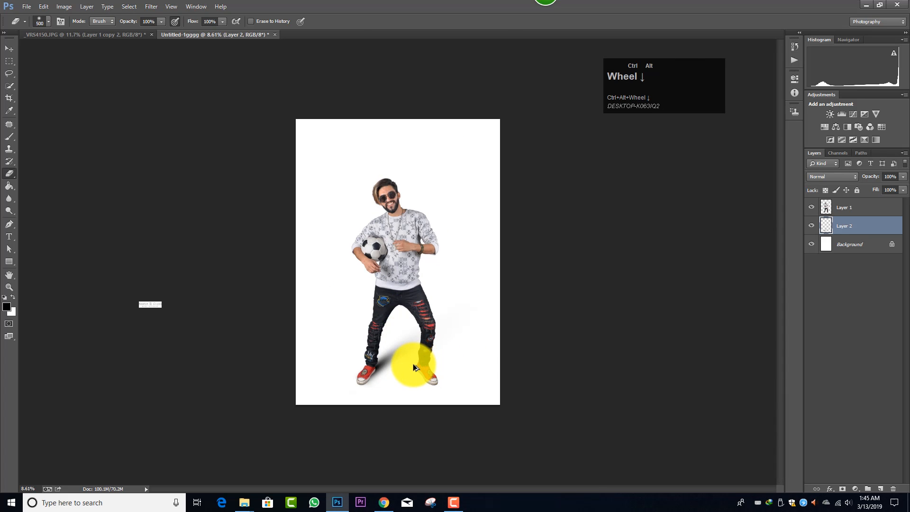
pyautogui.keyDown('ctrl'); pyautogui.keyDown('alt'); pyautogui.scroll(3, 414, 363); pyautogui.keyUp('alt'); pyautogui.keyUp('ctrl')
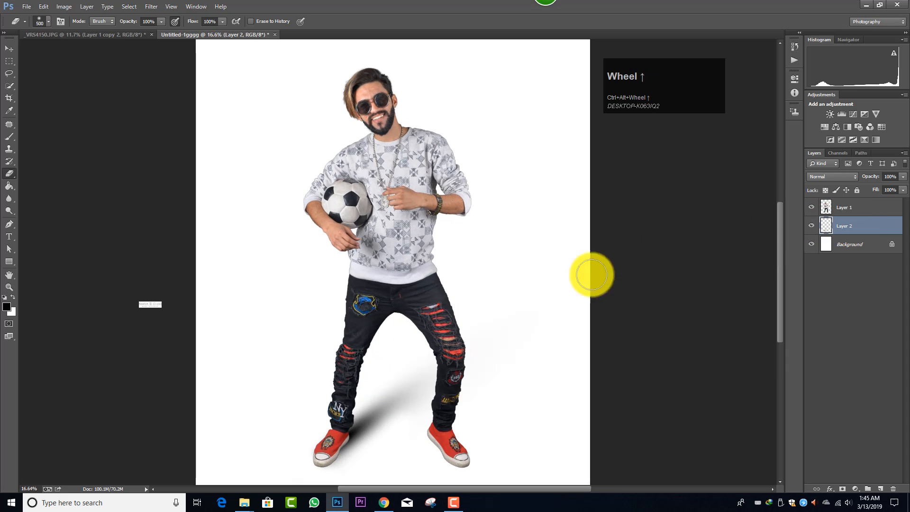
pyautogui.click(903, 177)
pyautogui.moveTo(883, 187); pyautogui.dragTo(895, 189)
pyautogui.scroll(-1, 608, 349)
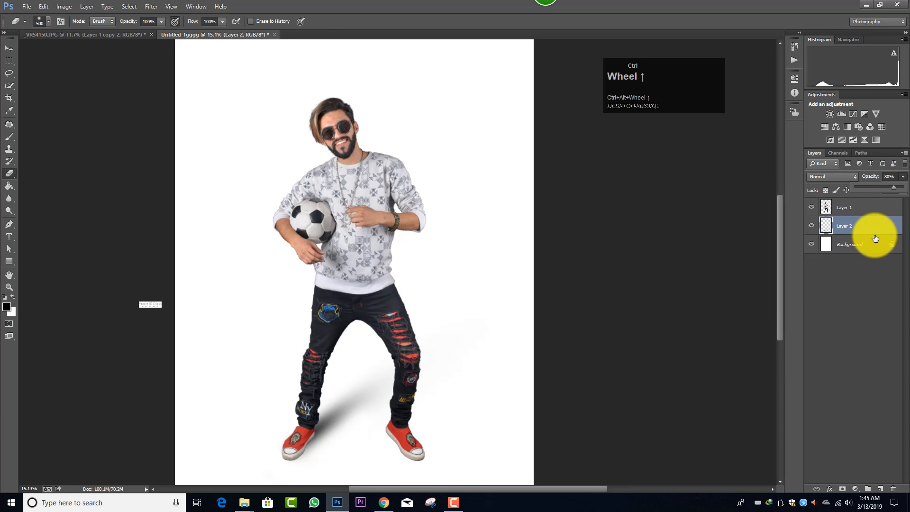
# Step: Duplicate the shadow layer, move the copy above the man's layer, and set the copy's opacity to 9%
pyautogui.hotkey('ctrl', 'j')
pyautogui.moveTo(871, 231); pyautogui.dragTo(864, 201)
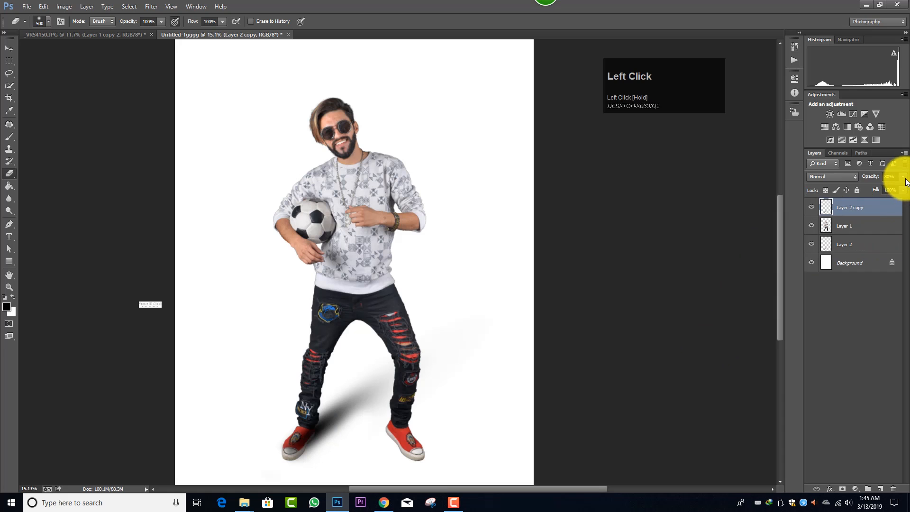
pyautogui.click(863, 188)
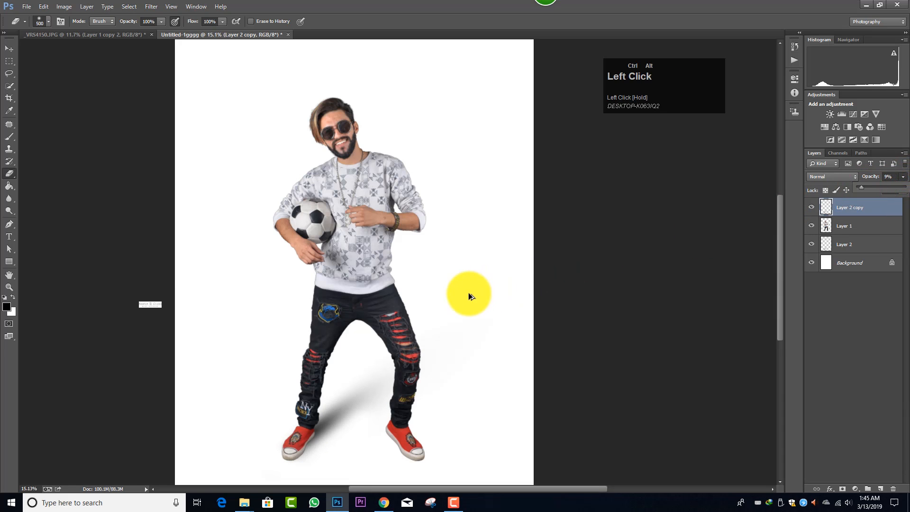
pyautogui.scroll(-2, 422, 368)
pyautogui.scroll(1, 414, 380)
pyautogui.scroll(1, 415, 380)
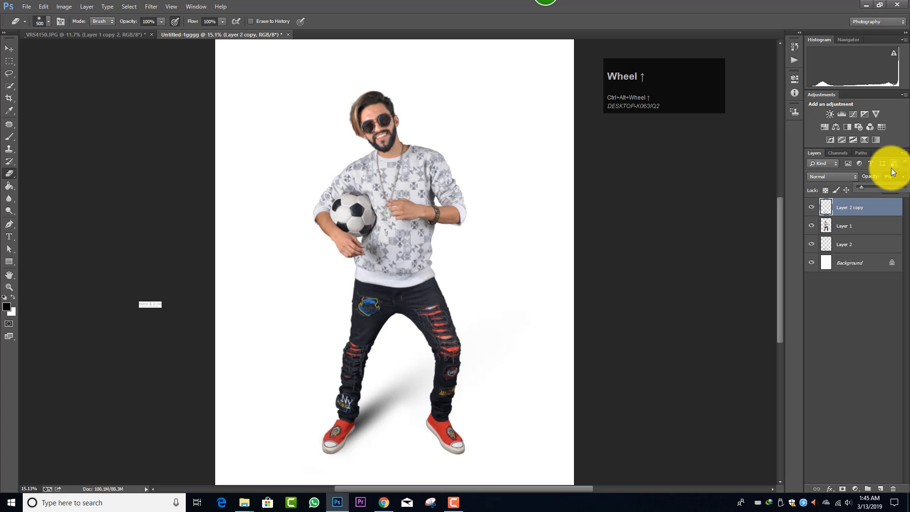
# Step: Duplicate the 80% shadow layer below the man and flip the copy horizontally with Free Transform
pyautogui.click(858, 280)
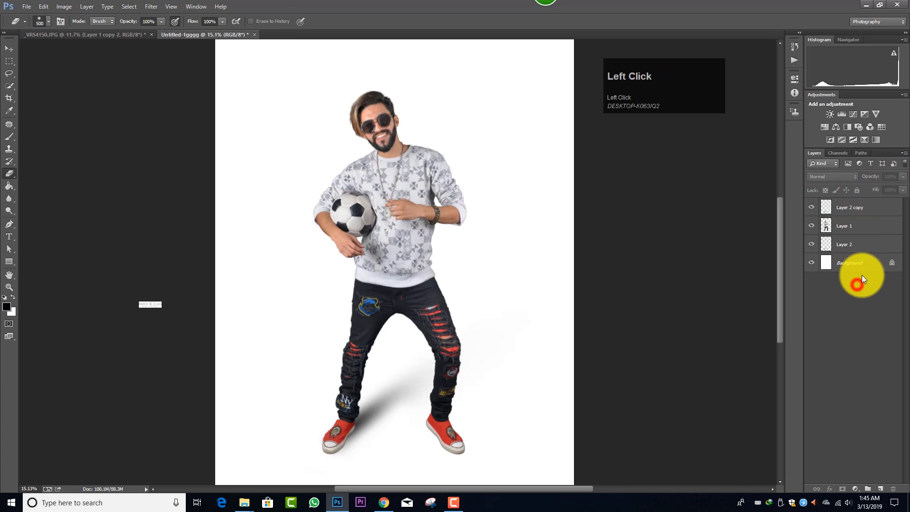
pyautogui.click(875, 245)
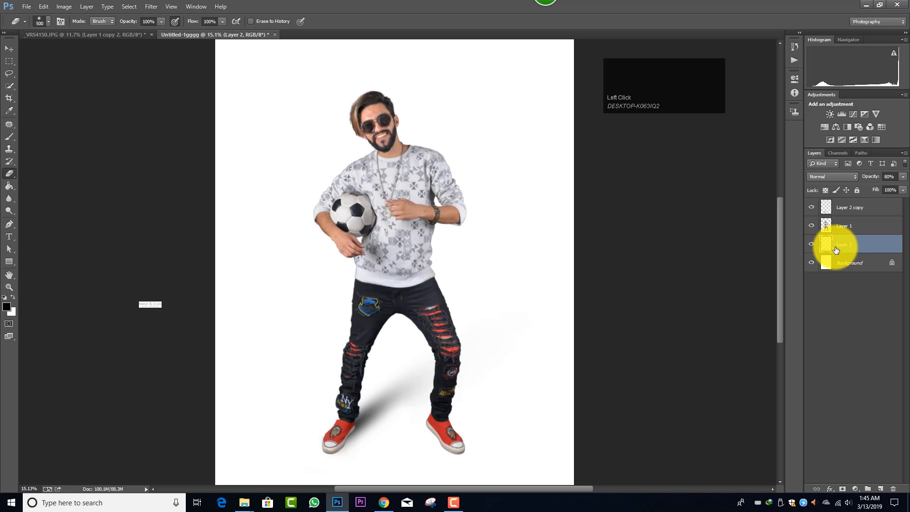
pyautogui.hotkey('ctrl', 'j')
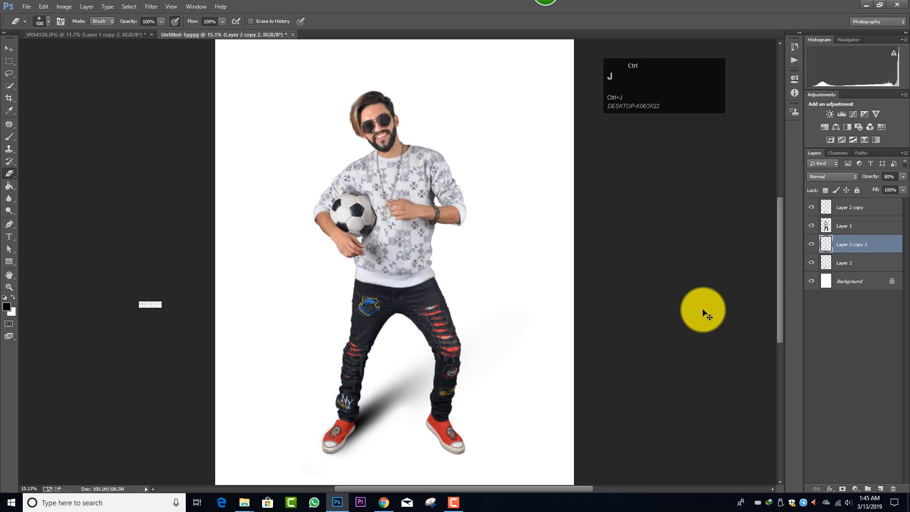
pyautogui.hotkey('ctrl', 't')
pyautogui.rightClick(432, 399)
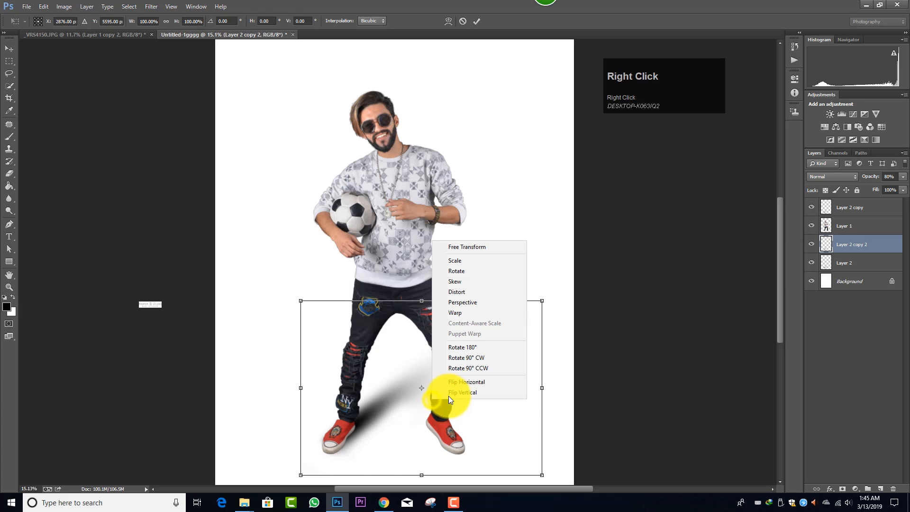
pyautogui.click(469, 382)
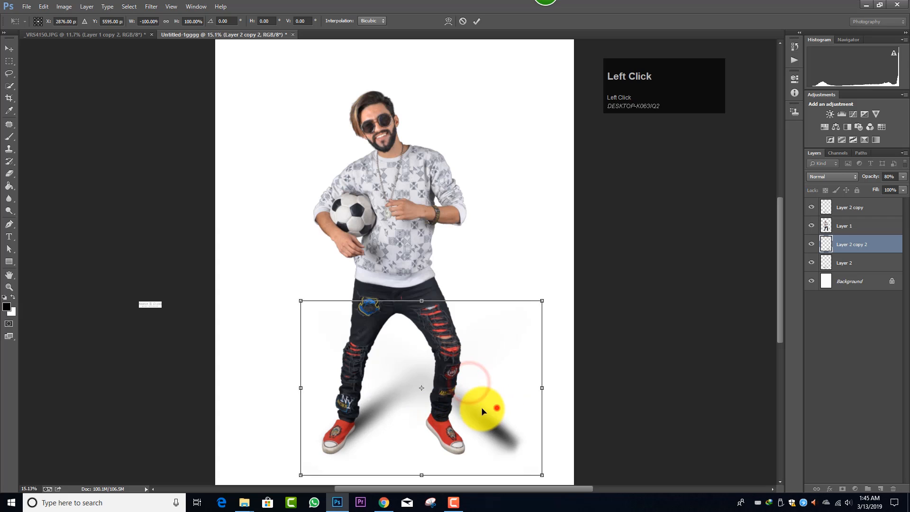
# Step: Move the flipped shadow copy under the foot without a shadow, rotate it about 3.2°, and apply the transform
pyautogui.moveTo(483, 411); pyautogui.dragTo(440, 411)
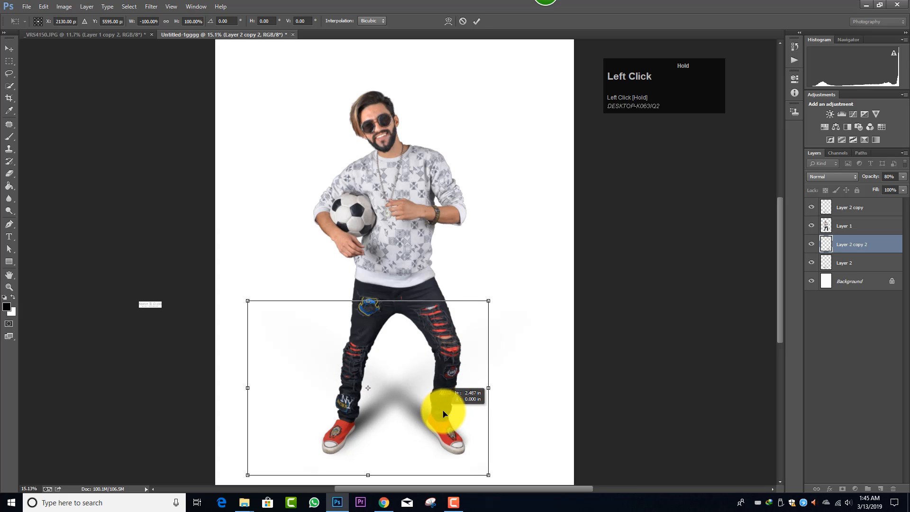
pyautogui.moveTo(524, 365); pyautogui.dragTo(527, 368)
pyautogui.moveTo(425, 368); pyautogui.dragTo(428, 364)
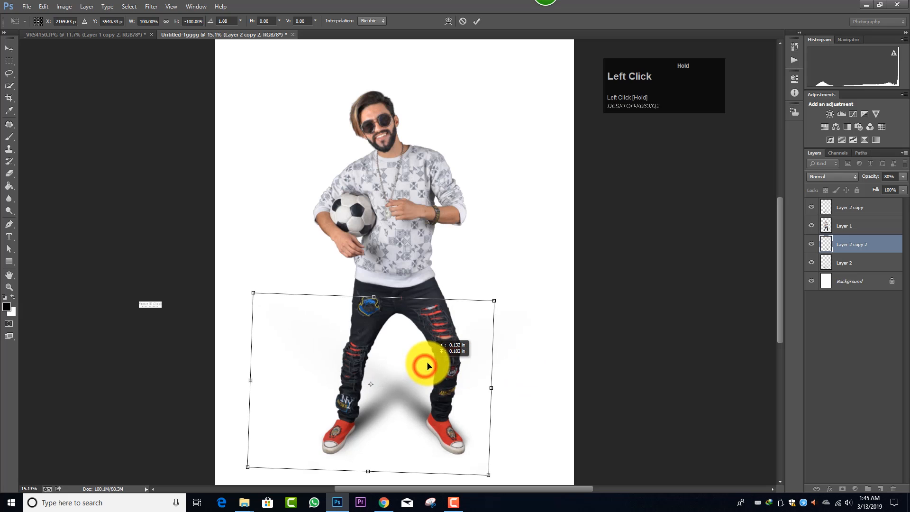
pyautogui.moveTo(523, 331); pyautogui.dragTo(524, 332)
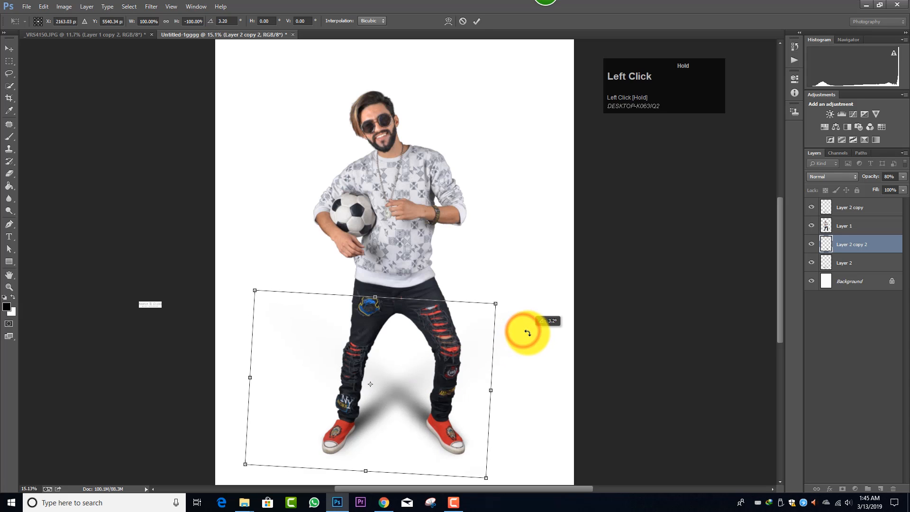
pyautogui.click(477, 20)
# Step: Erase the flipped shadow's faint residue around the outer side of the foot with the Eraser at 500 px
pyautogui.press('e')
pyautogui.keyDown('ctrl'); pyautogui.keyDown('alt'); pyautogui.scroll(2, 463, 385); pyautogui.keyUp('alt'); pyautogui.keyUp('ctrl')
pyautogui.scroll(-2, 462, 379)
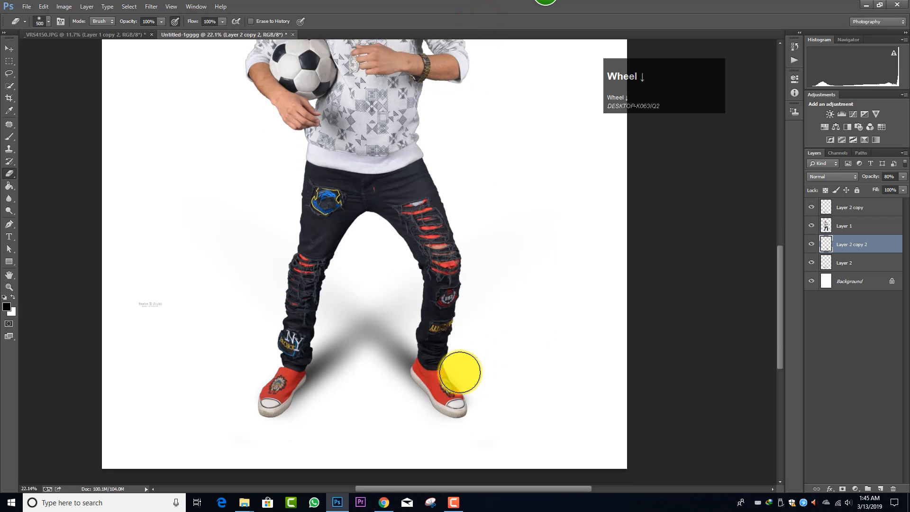
pyautogui.keyDown('ctrl'); pyautogui.keyDown('alt'); pyautogui.scroll(2, 491, 377); pyautogui.keyUp('alt'); pyautogui.keyUp('ctrl')
pyautogui.press('p')
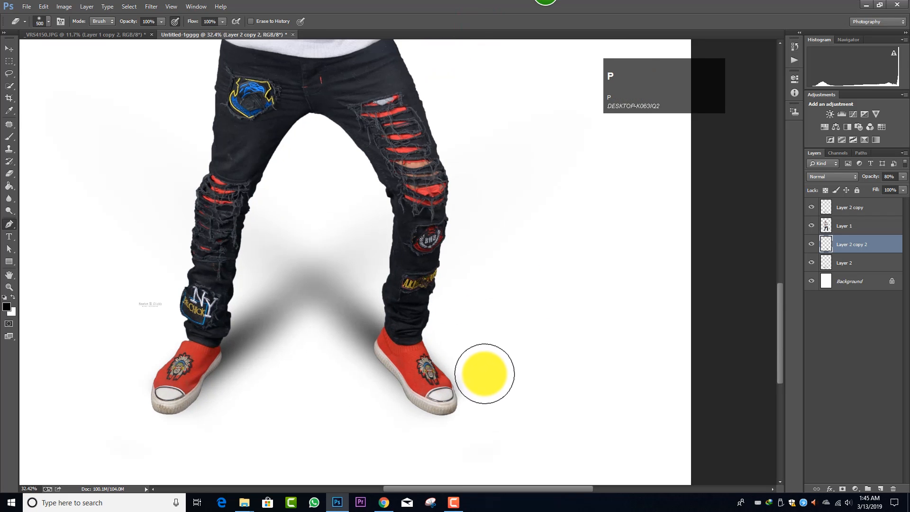
pyautogui.moveTo(483, 381); pyautogui.dragTo(470, 372)
pyautogui.hotkey('ctrl', 'z')
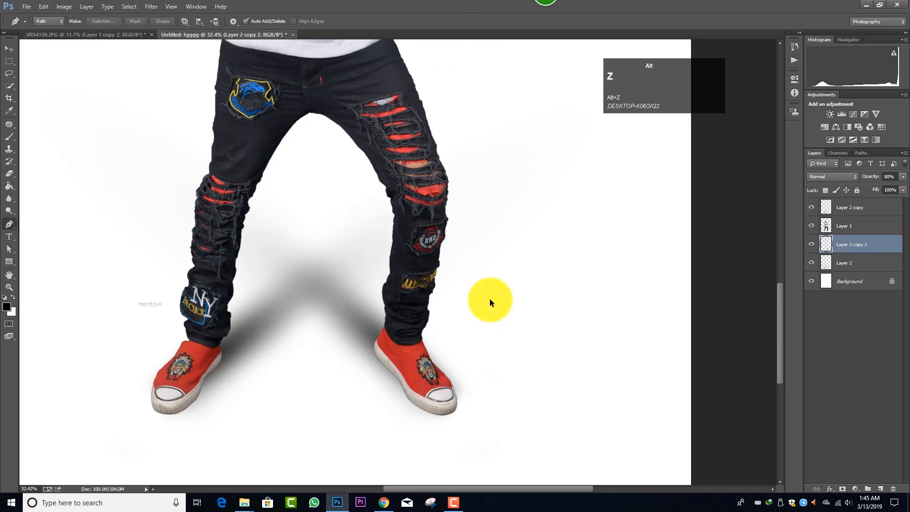
pyautogui.click(8, 174)
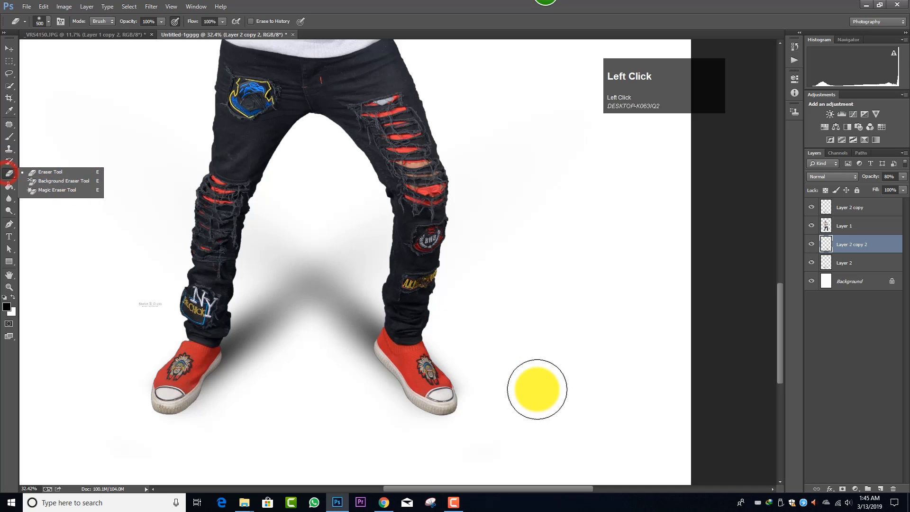
pyautogui.moveTo(515, 394)
pyautogui.mouseDown()
pyautogui.moveTo(489, 396)
pyautogui.moveTo(469, 373)
pyautogui.moveTo(437, 372)
pyautogui.mouseUp()
pyautogui.scroll(-3, 437, 371)
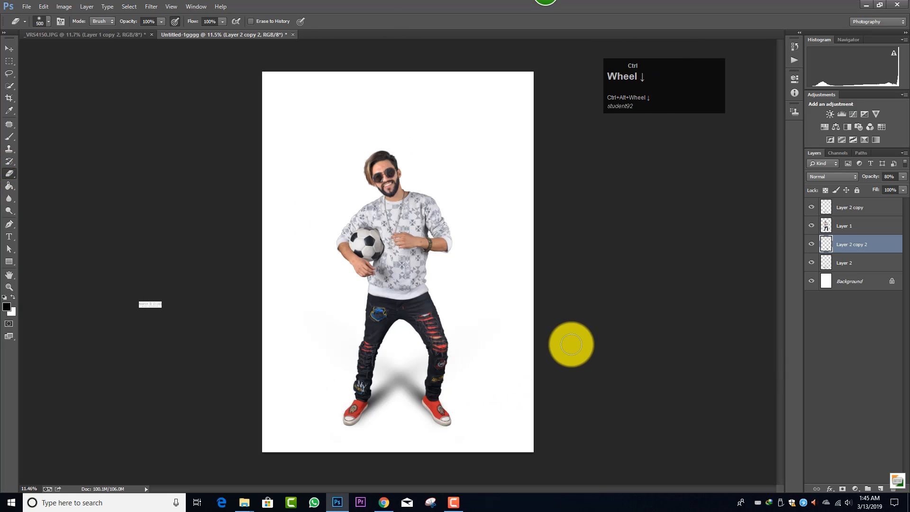
# Step: Set the opacity of both shadow layers below the man to 72%
pyautogui.keyDown('ctrl'); pyautogui.click(871, 264); pyautogui.keyUp('ctrl')
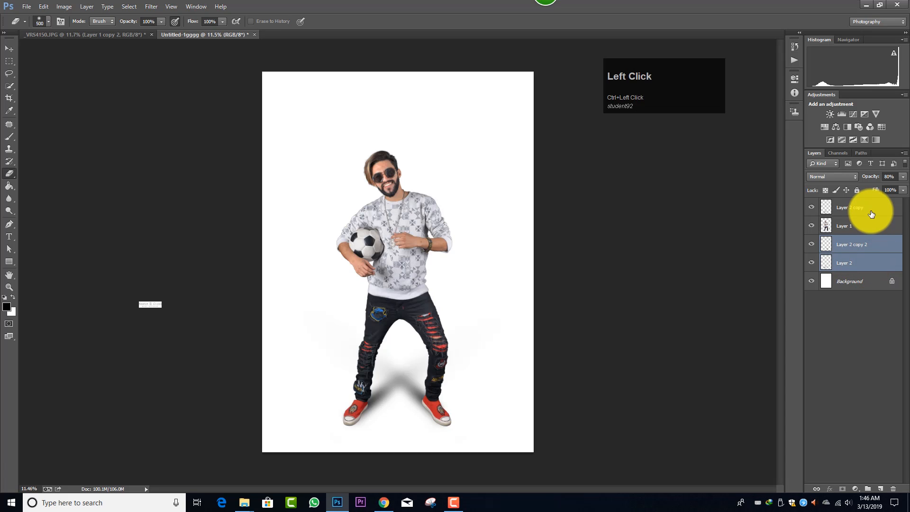
pyautogui.click(900, 178)
pyautogui.moveTo(897, 186); pyautogui.dragTo(892, 185)
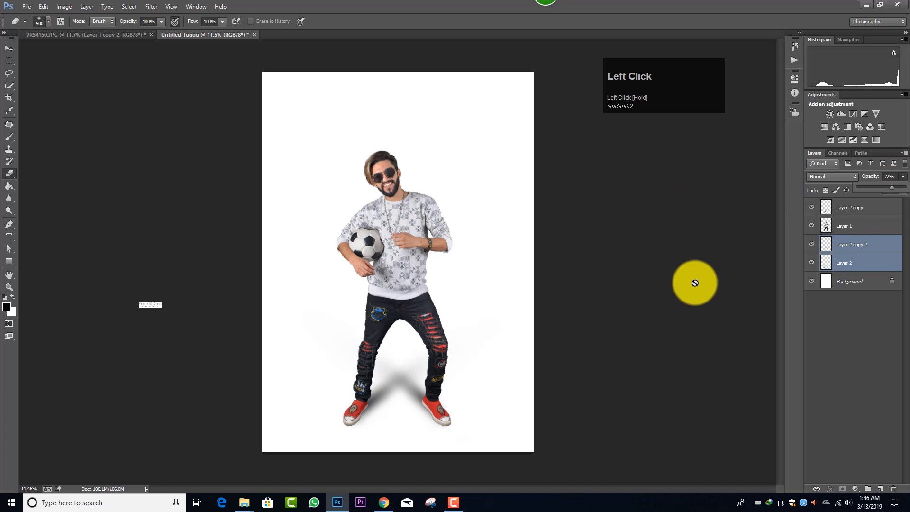
# Step: Set the flipped shadow copy's opacity to 88% and the original shadow layer's opacity to 71%
pyautogui.click(858, 244)
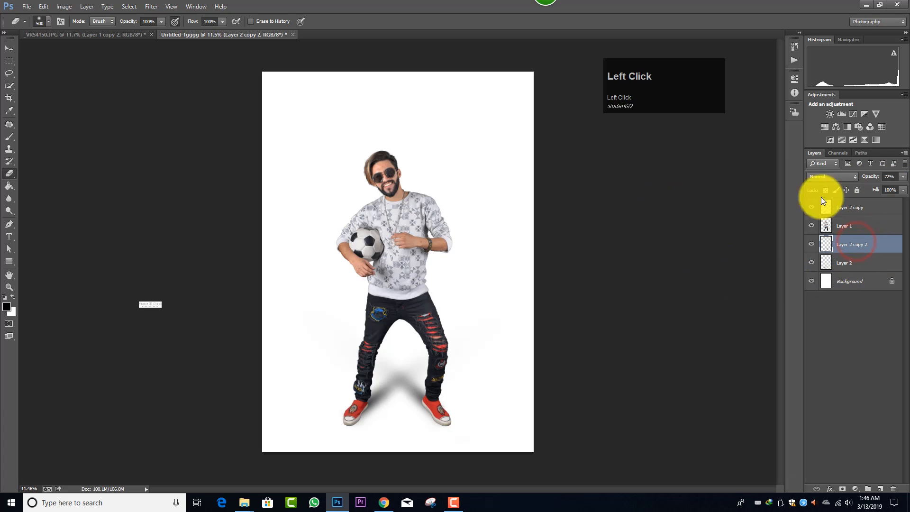
pyautogui.click(902, 177)
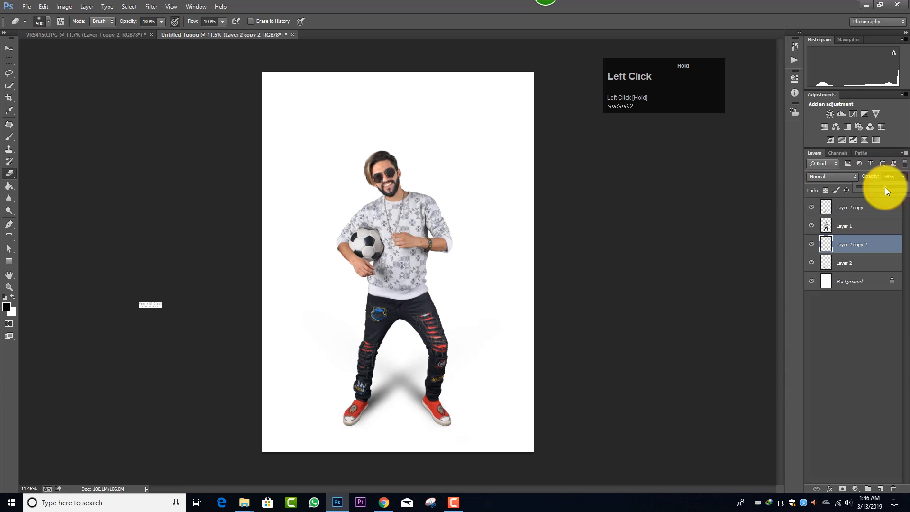
pyautogui.moveTo(893, 186); pyautogui.dragTo(901, 190)
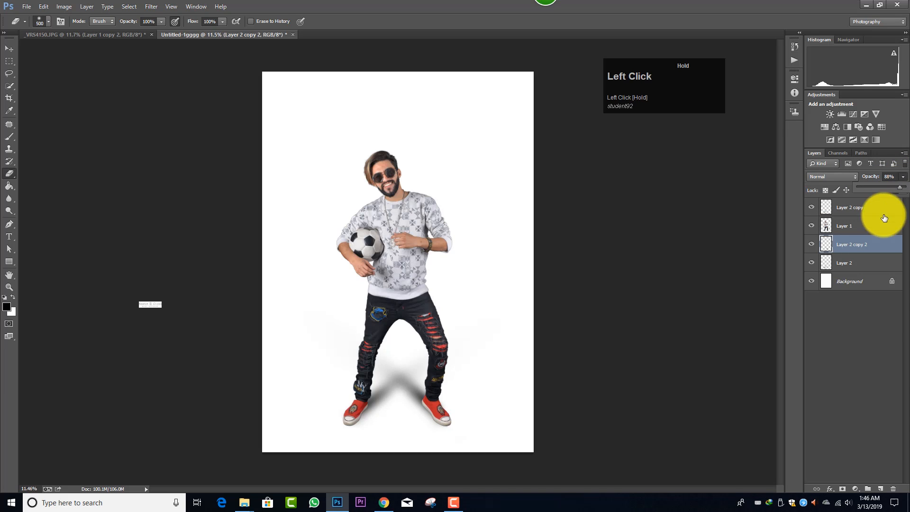
pyautogui.click(878, 262)
pyautogui.click(906, 177)
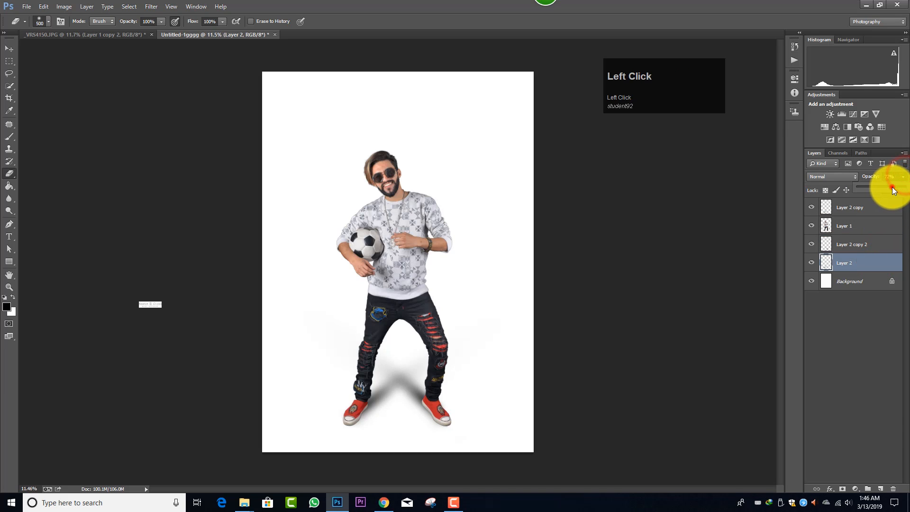
pyautogui.moveTo(892, 187); pyautogui.dragTo(891, 187)
# Step: Add a new empty layer directly below the man's layer, above the two foot shadow layers
pyautogui.click(891, 281)
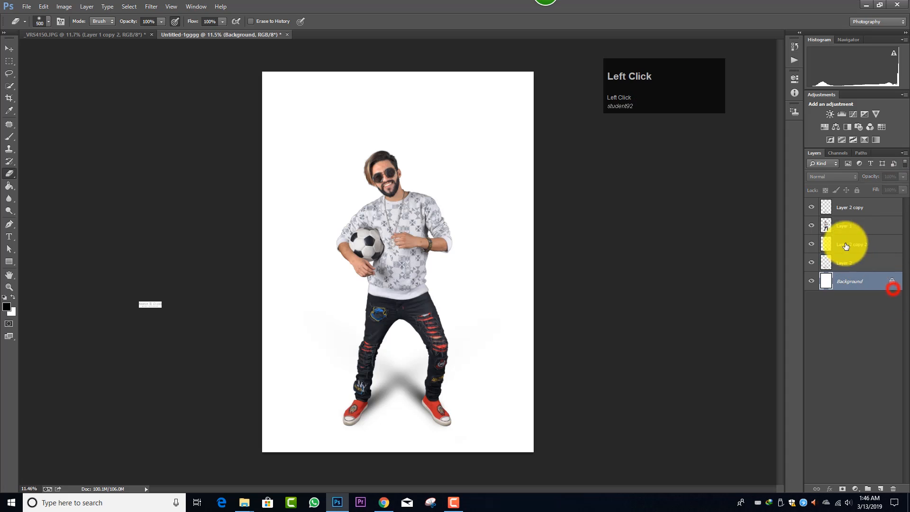
pyautogui.click(881, 229)
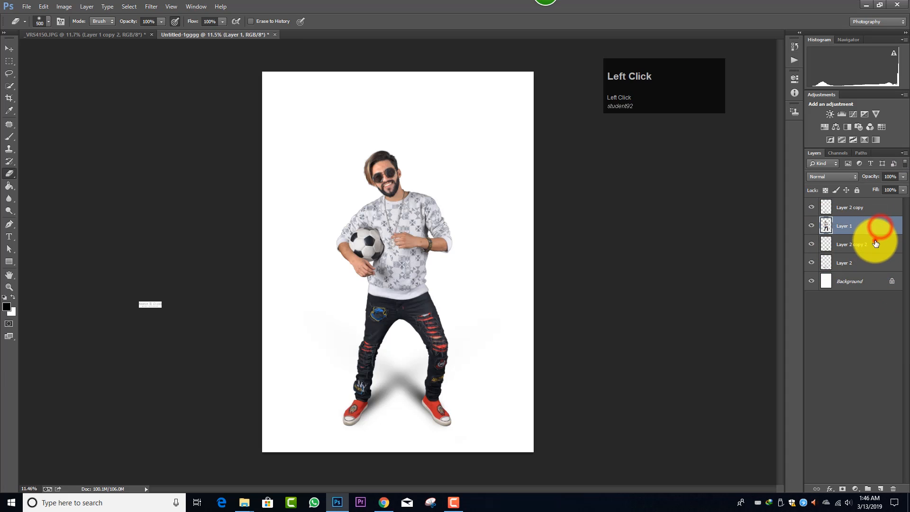
pyautogui.click(876, 242)
pyautogui.click(881, 489)
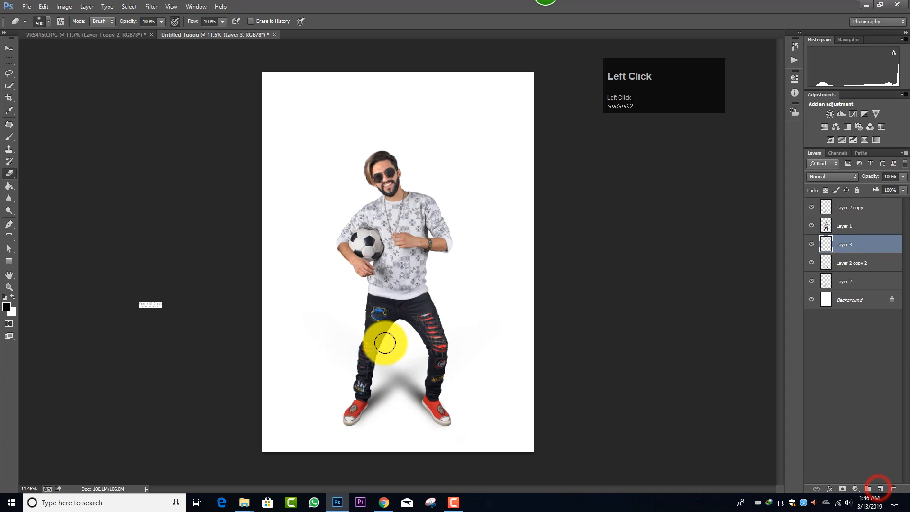
pyautogui.press(']')
pyautogui.press(']')
pyautogui.press(']')
pyautogui.press(']')
pyautogui.press(']')
pyautogui.press(']')
pyautogui.press(']')
pyautogui.press(']')
pyautogui.click(440, 300)
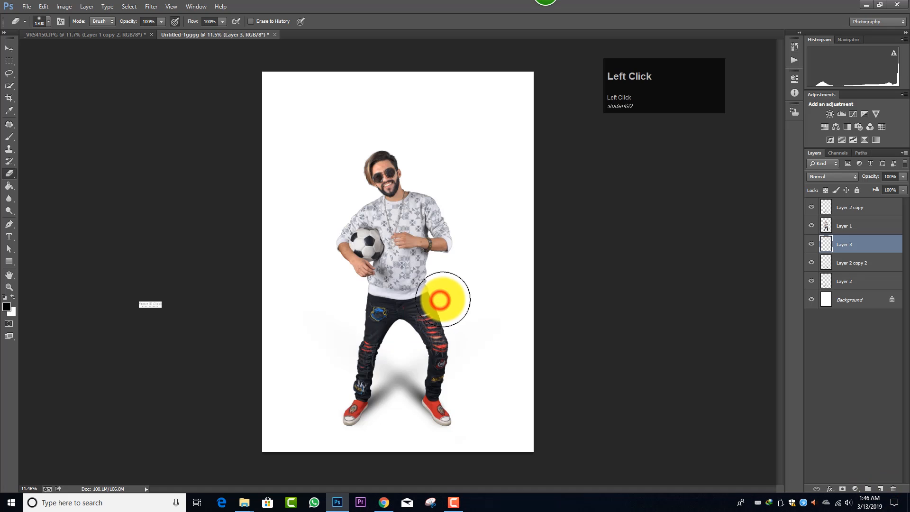
pyautogui.hotkey('ctrl', 'alt', 'z')
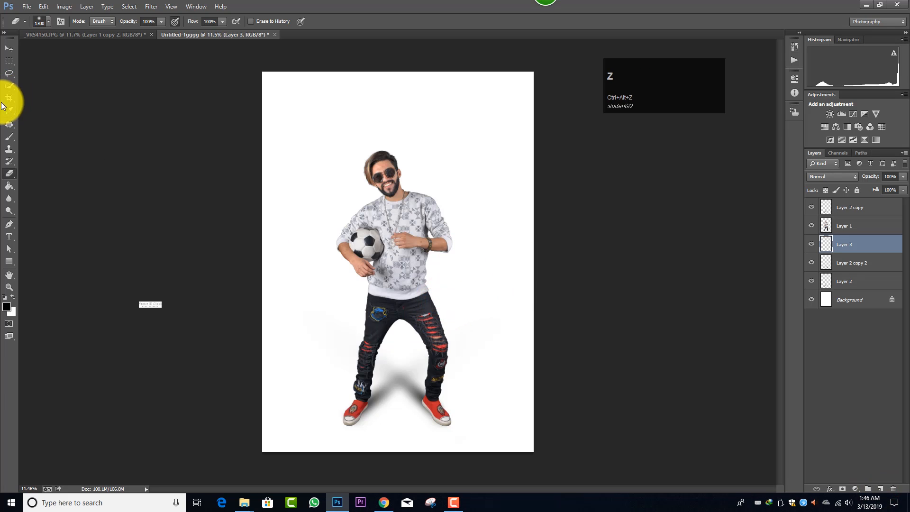
# Step: Paint one soft black spot beside the man's hip on the new layer with the Brush at 1700 px
pyautogui.rightClick(6, 135)
pyautogui.click(43, 134)
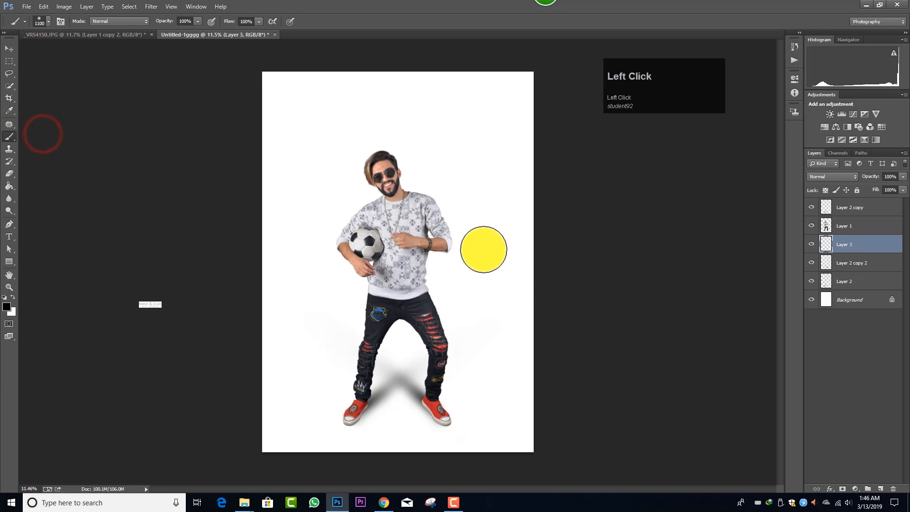
pyautogui.press(']')
pyautogui.press(']')
pyautogui.press(']')
pyautogui.press(']')
pyautogui.press(']')
pyautogui.press(']')
pyautogui.click(447, 281)
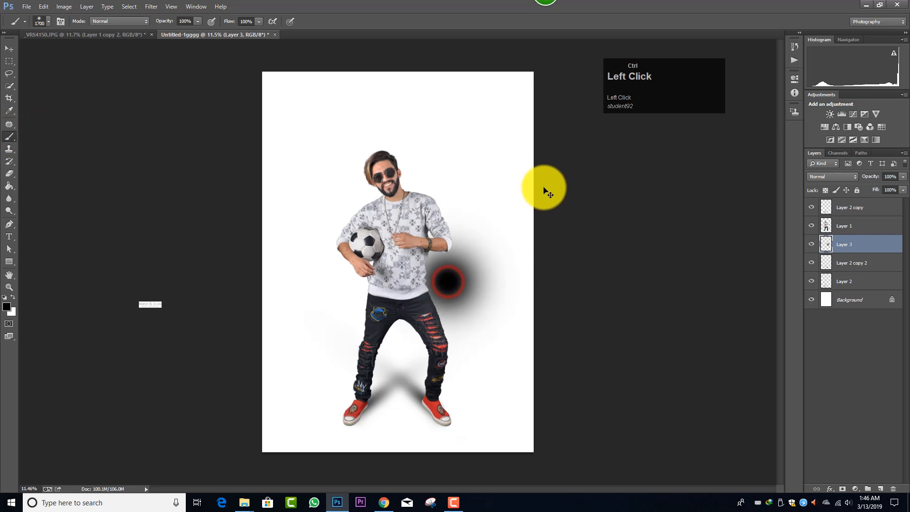
# Step: Stretch the black spot into a tall oval behind the man with Free Transform and lower its layer's opacity to 26%
pyautogui.hotkey('ctrl', 't')
pyautogui.moveTo(448, 201); pyautogui.dragTo(460, 29)
pyautogui.moveTo(524, 193); pyautogui.dragTo(504, 274)
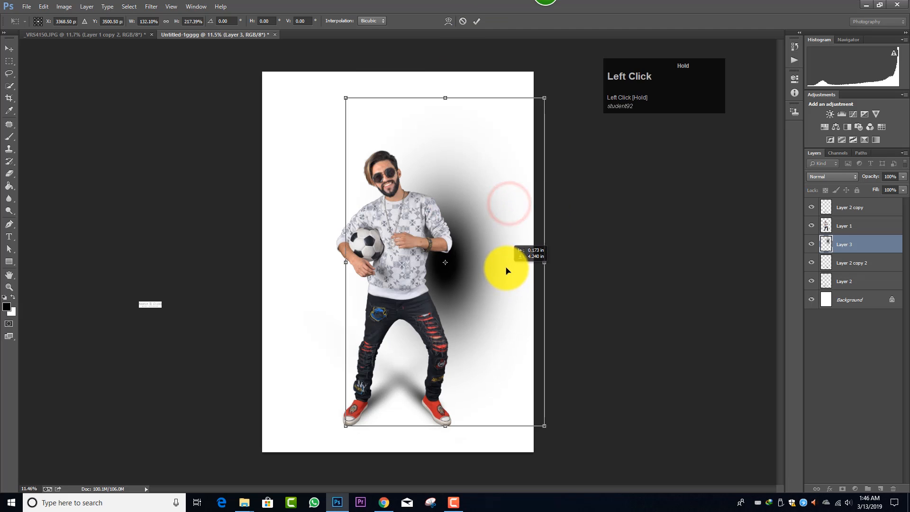
pyautogui.moveTo(542, 97); pyautogui.dragTo(565, 72)
pyautogui.moveTo(524, 141); pyautogui.dragTo(531, 126)
pyautogui.click(477, 21)
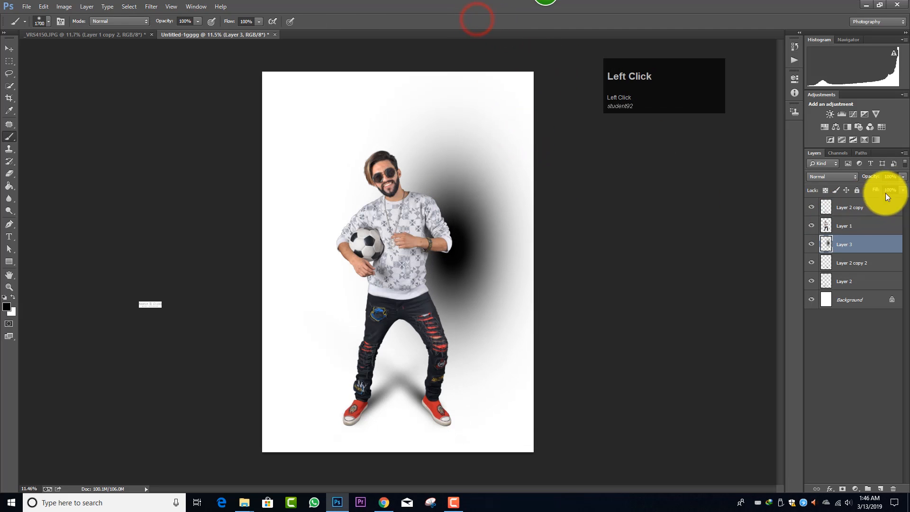
pyautogui.moveTo(860, 187); pyautogui.dragTo(866, 186)
# Step: Narrow the oval shadow to about 70% of its width with Free Transform and reposition it along the man's side
pyautogui.hotkey('ctrl', 't')
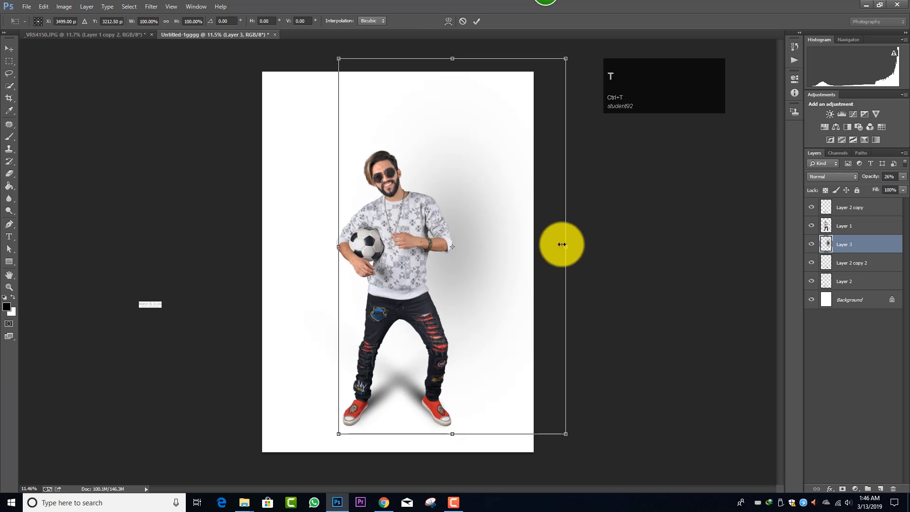
pyautogui.moveTo(566, 247); pyautogui.dragTo(499, 248)
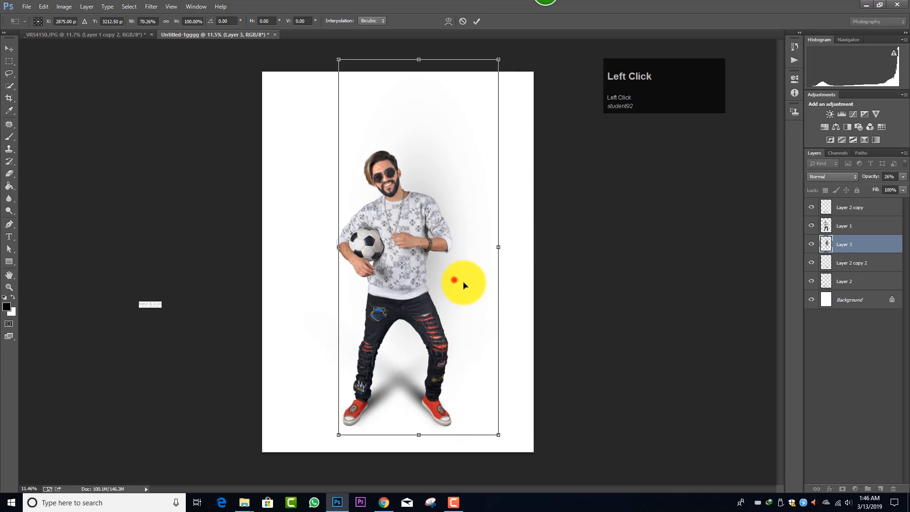
pyautogui.moveTo(454, 280); pyautogui.dragTo(486, 288)
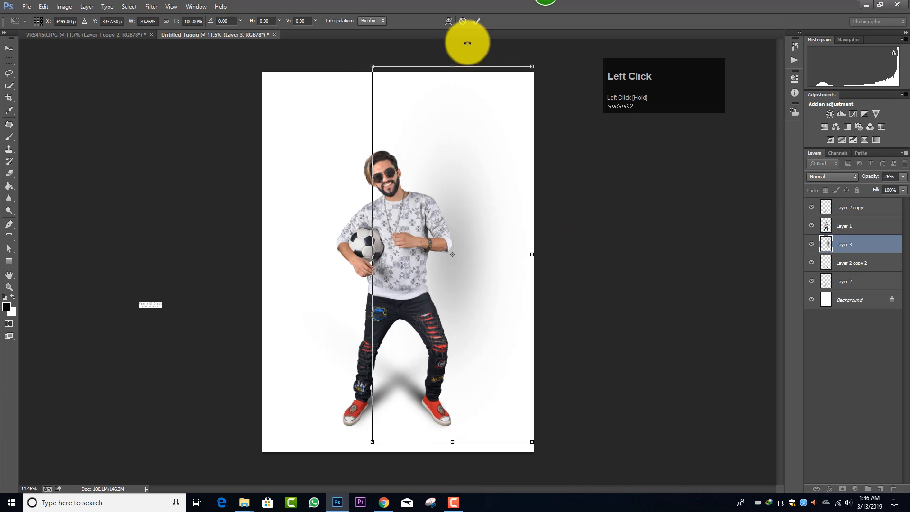
pyautogui.click(476, 21)
pyautogui.press('b')
pyautogui.scroll(1, 413, 219)
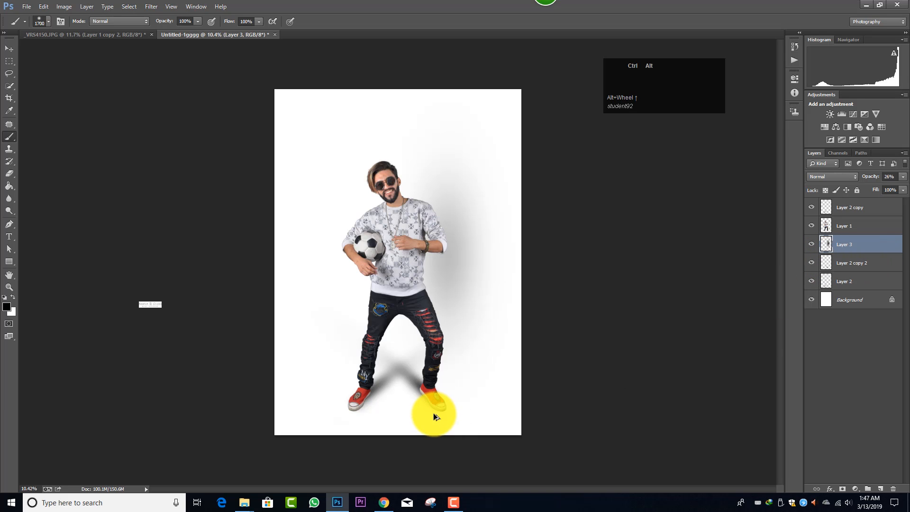
pyautogui.scroll(2, 433, 416)
pyautogui.press('[')
pyautogui.press('[')
pyautogui.press('[')
pyautogui.press('[')
pyautogui.press('[')
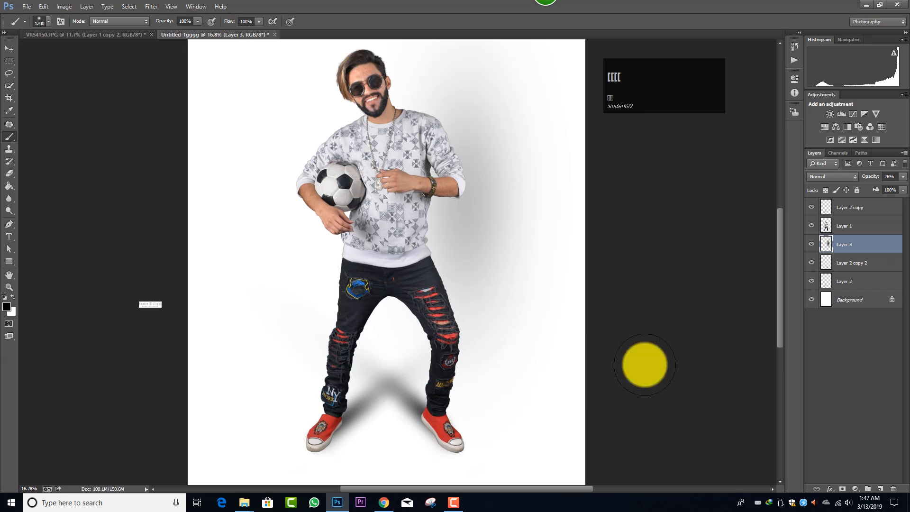
pyautogui.click(860, 282)
pyautogui.press('[')
pyautogui.press('[')
pyautogui.press('[')
pyautogui.press('[')
pyautogui.press('[')
pyautogui.press('[')
pyautogui.press('[')
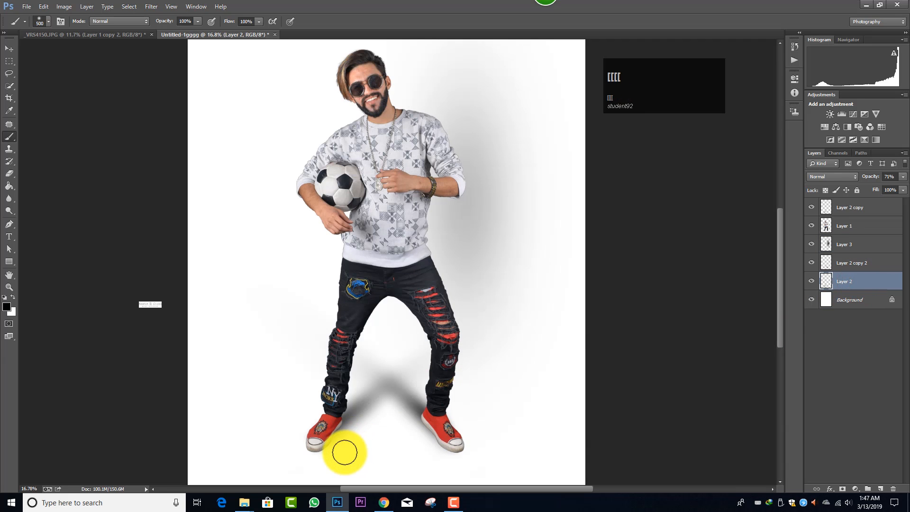
pyautogui.press('[')
pyautogui.moveTo(345, 452)
pyautogui.mouseDown()
pyautogui.moveTo(355, 433)
pyautogui.moveTo(392, 416)
pyautogui.mouseUp()
pyautogui.hotkey('ctrl', 'alt', 'z')
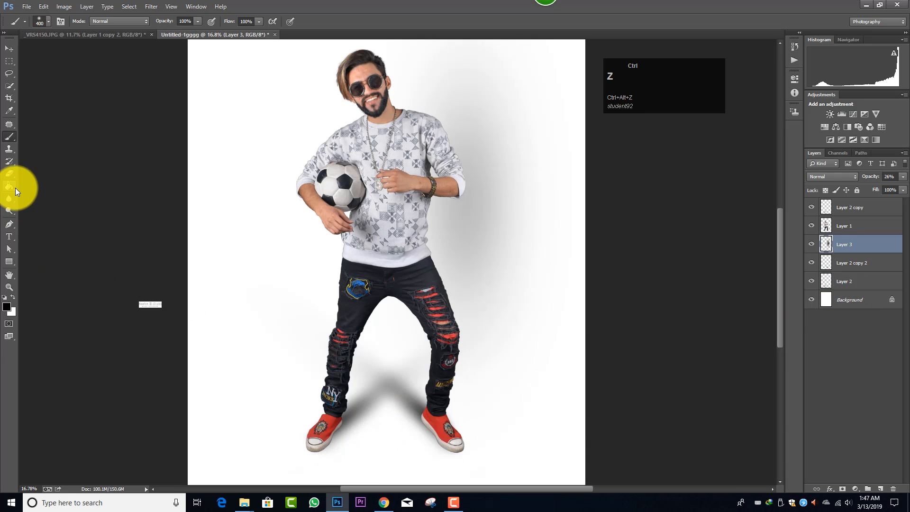
# Step: Switch to the Eraser at 400 px with the oval shadow's layer active
pyautogui.click(14, 177)
pyautogui.scroll(-2, 443, 363)
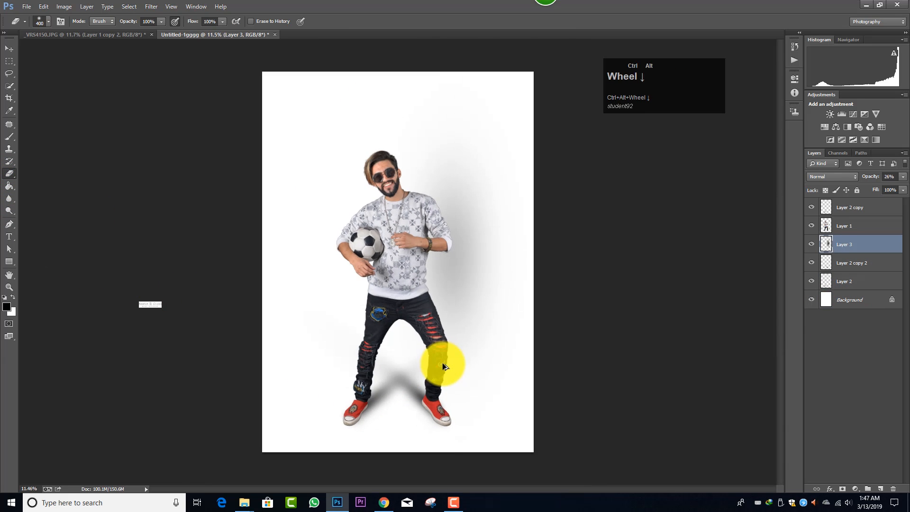